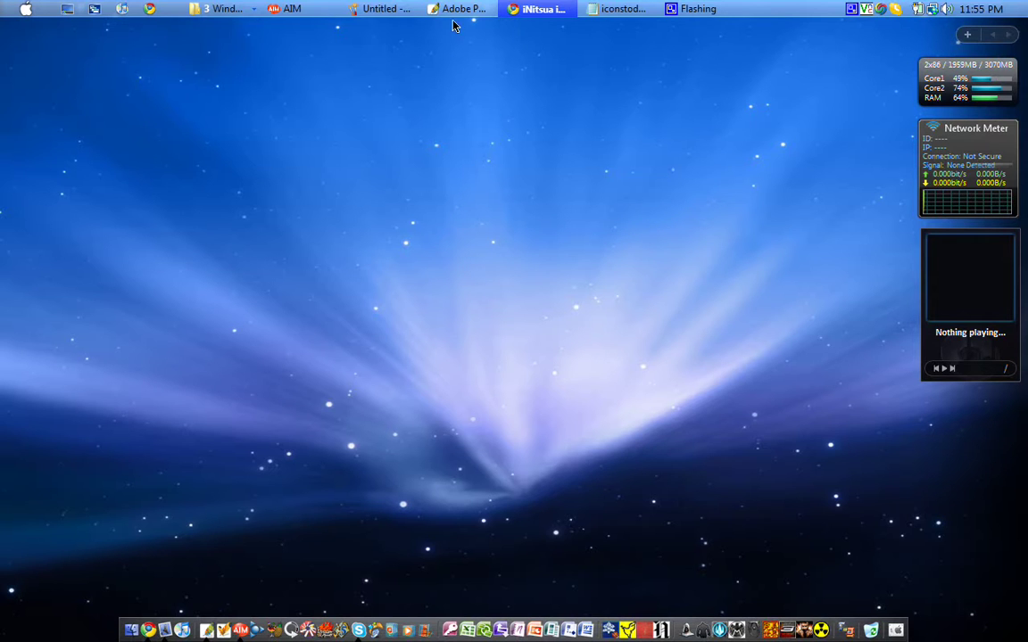
Scroll Chrome's iNitsua Downloads page to the PSD files listing the Icon Template, then return to Photoshop
left_click(538, 11)
left_click(538, 10)
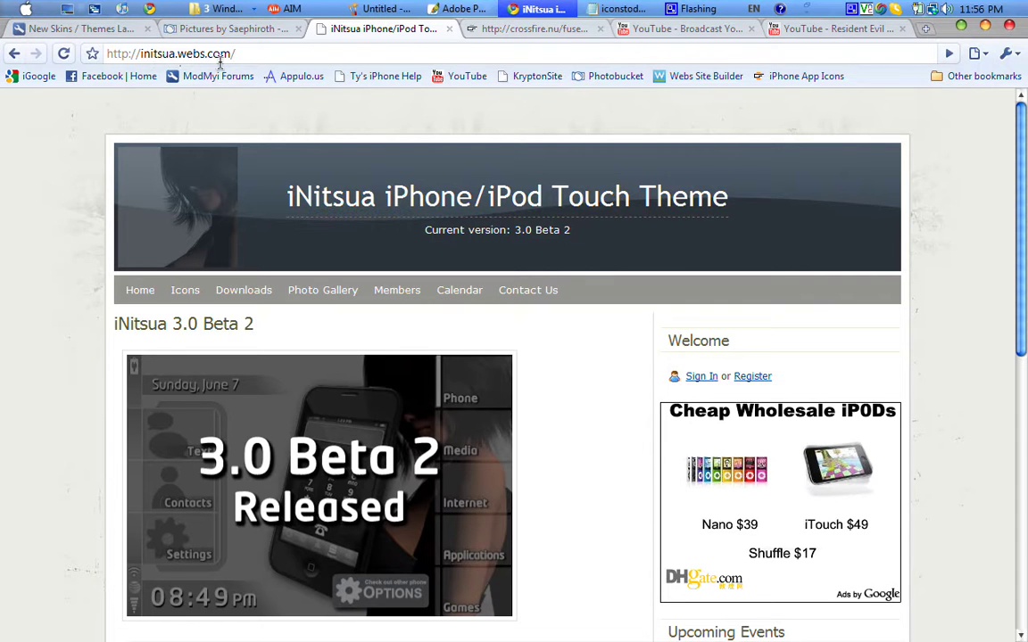
left_click(249, 292)
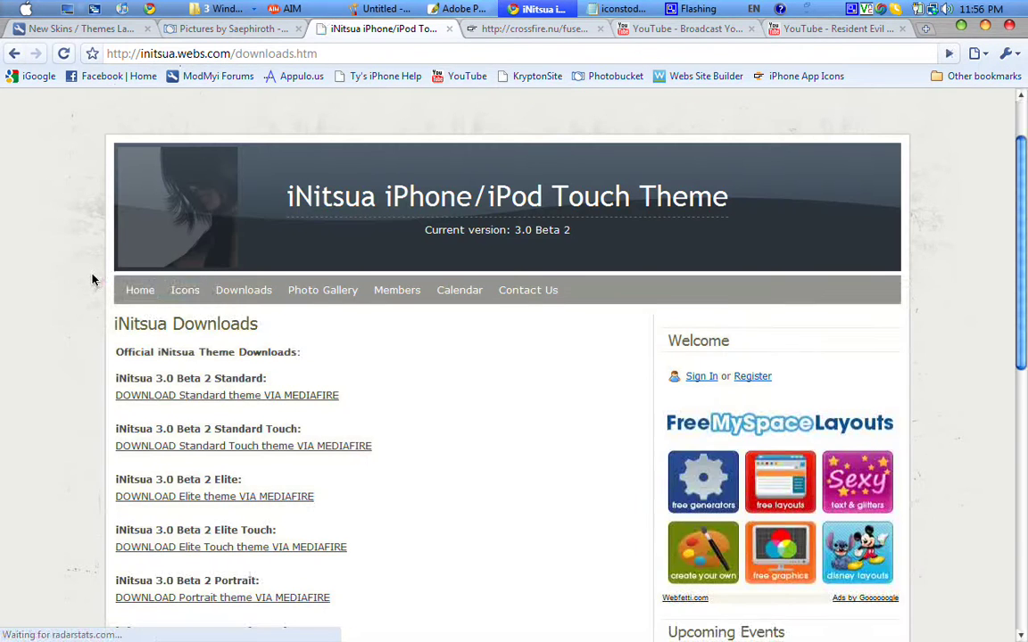
scroll(91, 278, "down", 3)
scroll(90, 279, "down", 5)
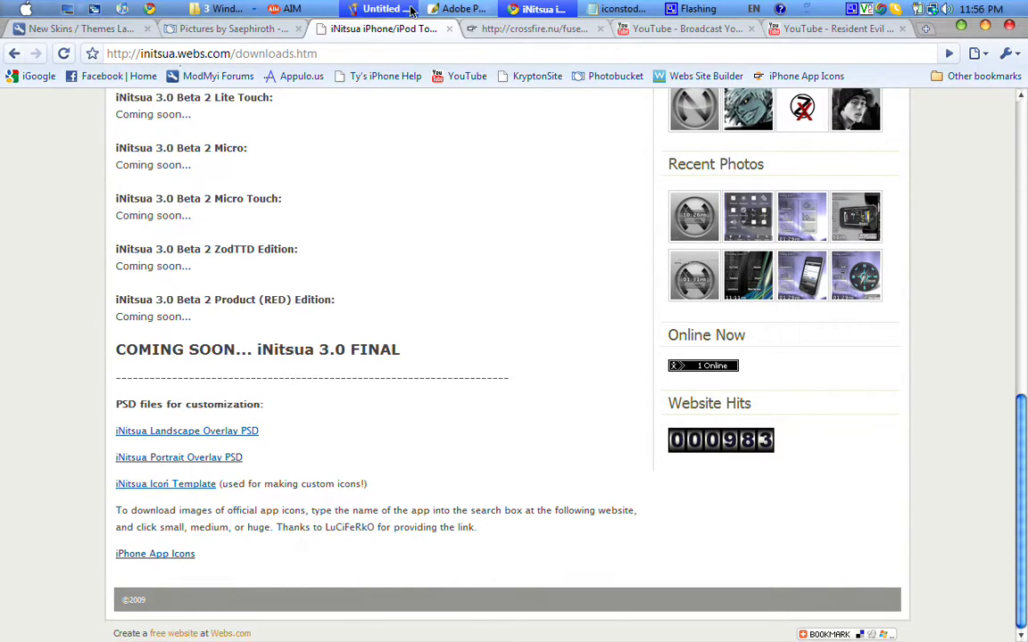
left_click(446, 9)
Open iNitsua_icon_template.psd from recent files and move its window toward the centre-right
left_click(16, 41)
mouse_move(105, 130)
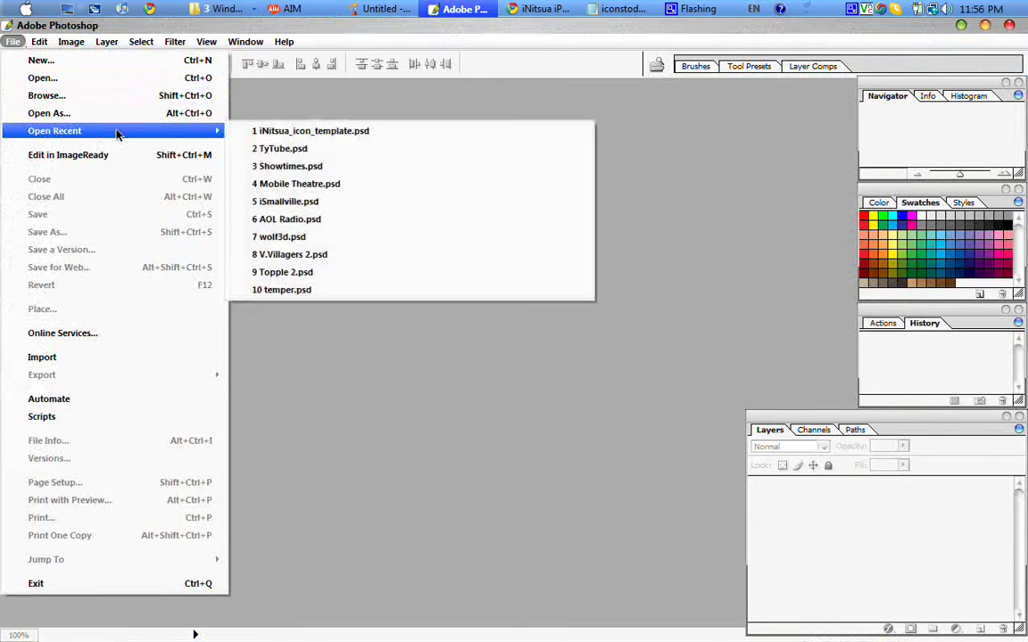
left_click(233, 131)
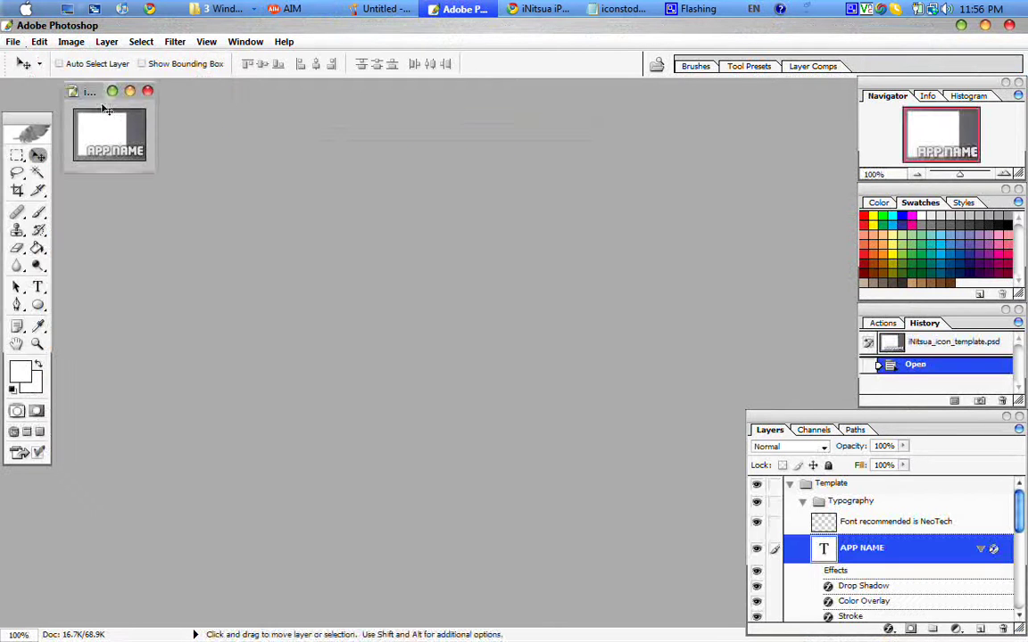
left_click_drag(89, 94, 653, 312)
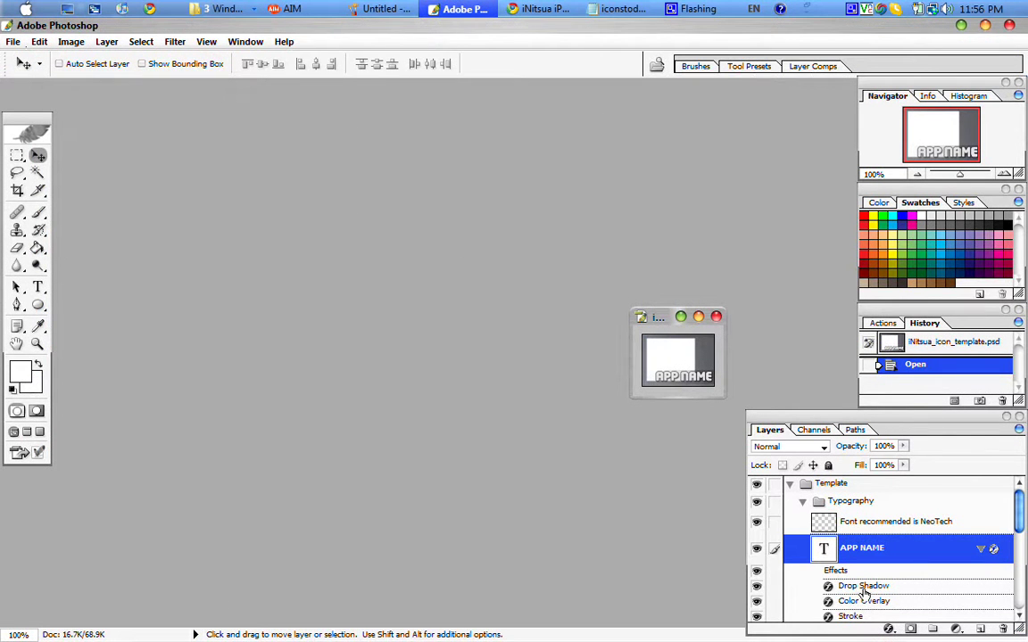
Hide and then restore the Test Background layer to check the icon's transparent area
left_click(1016, 550)
left_click_drag(1011, 550, 1018, 591)
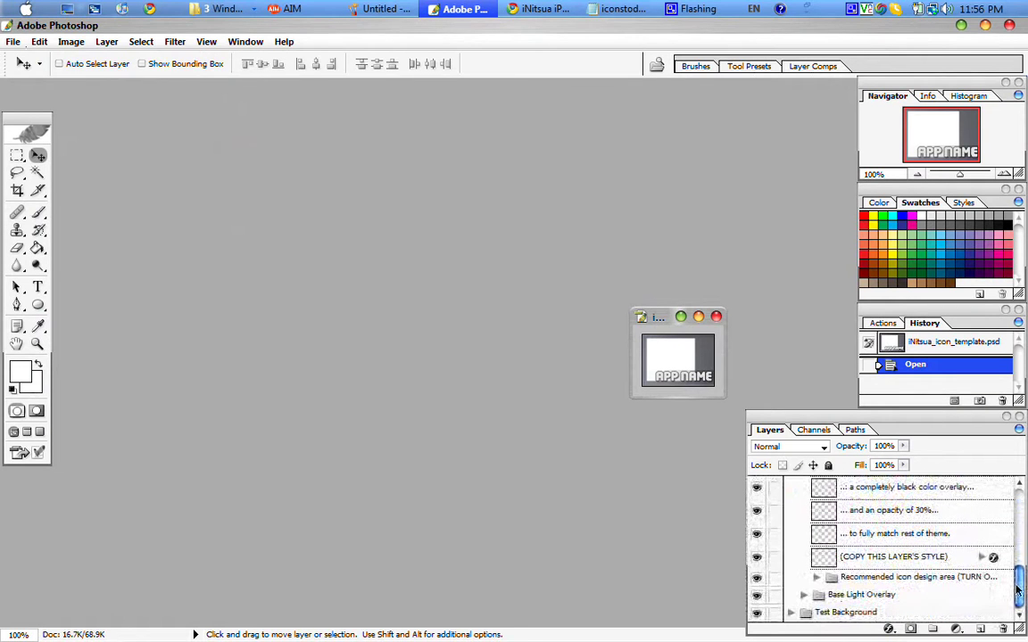
left_click(756, 614)
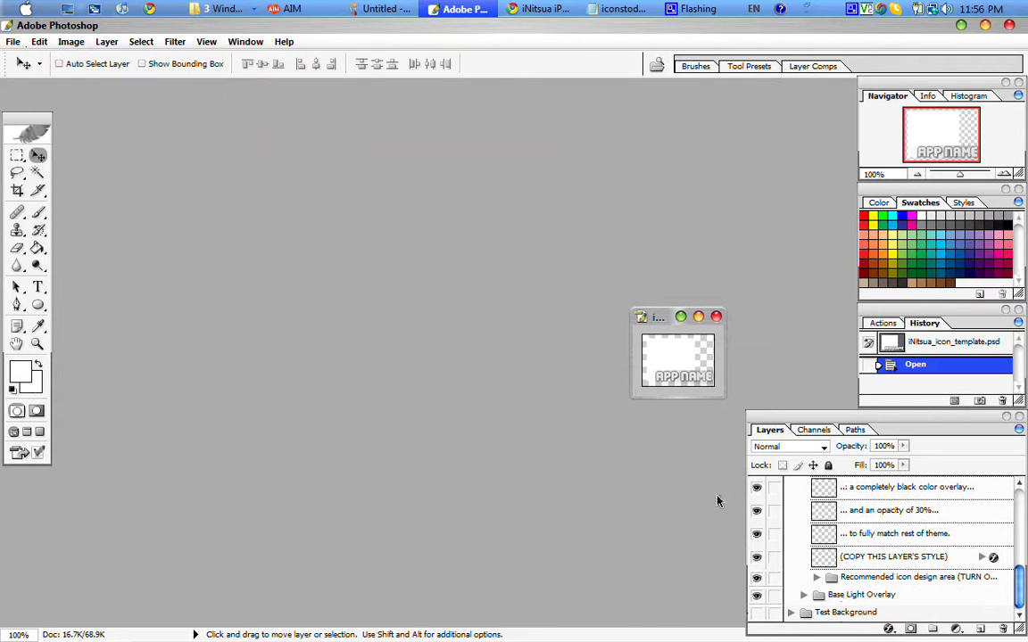
left_click(756, 614)
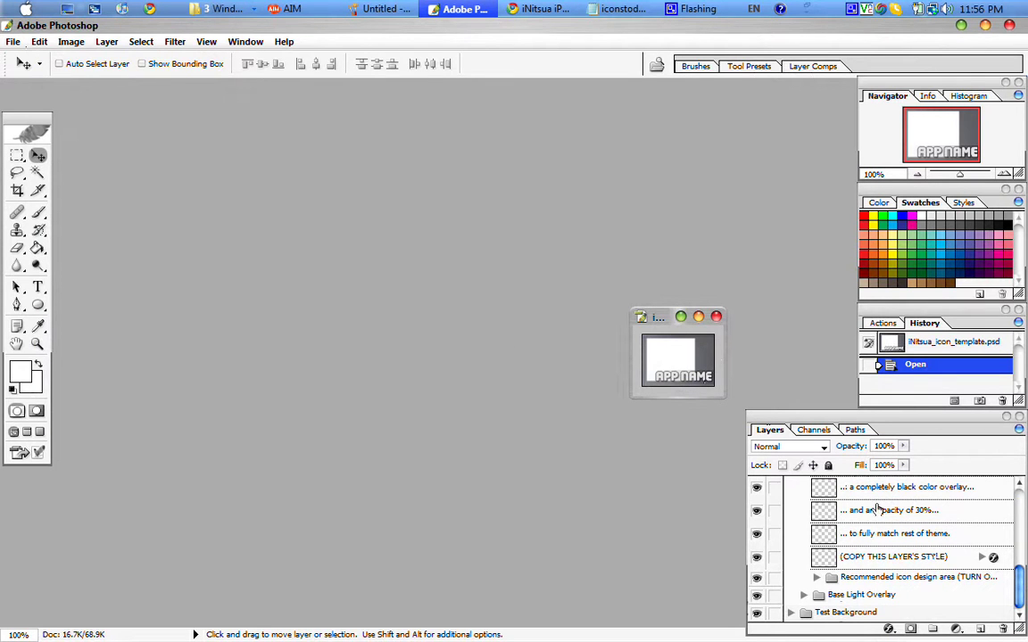
left_click_drag(1019, 586, 1020, 502)
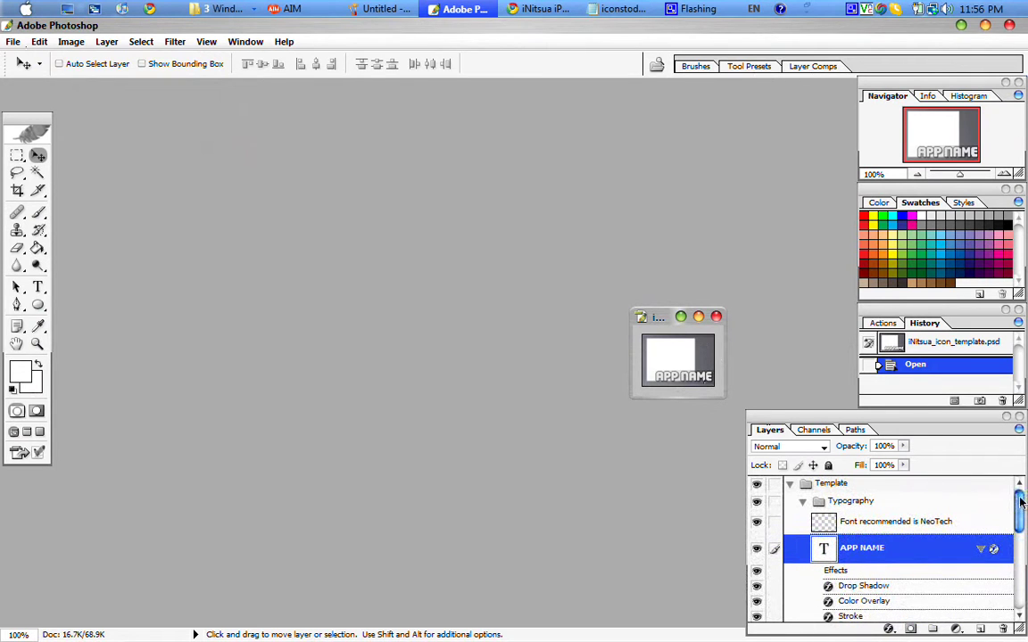
Replace the APP NAME label text with 'Orions' and commit the type edit
left_click(37, 288)
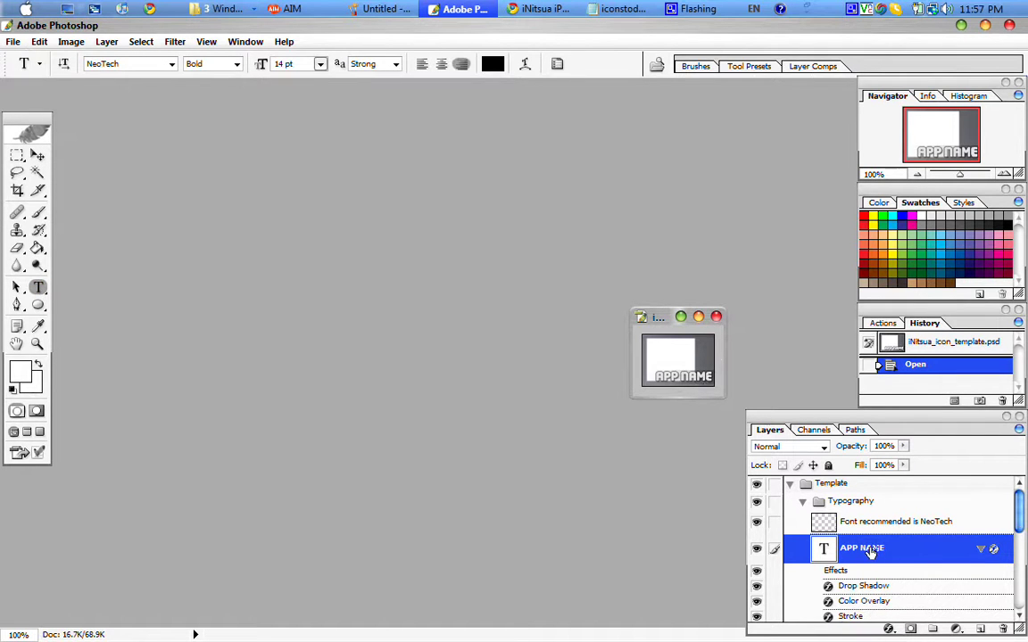
left_click(665, 375)
key("ctrl+a")
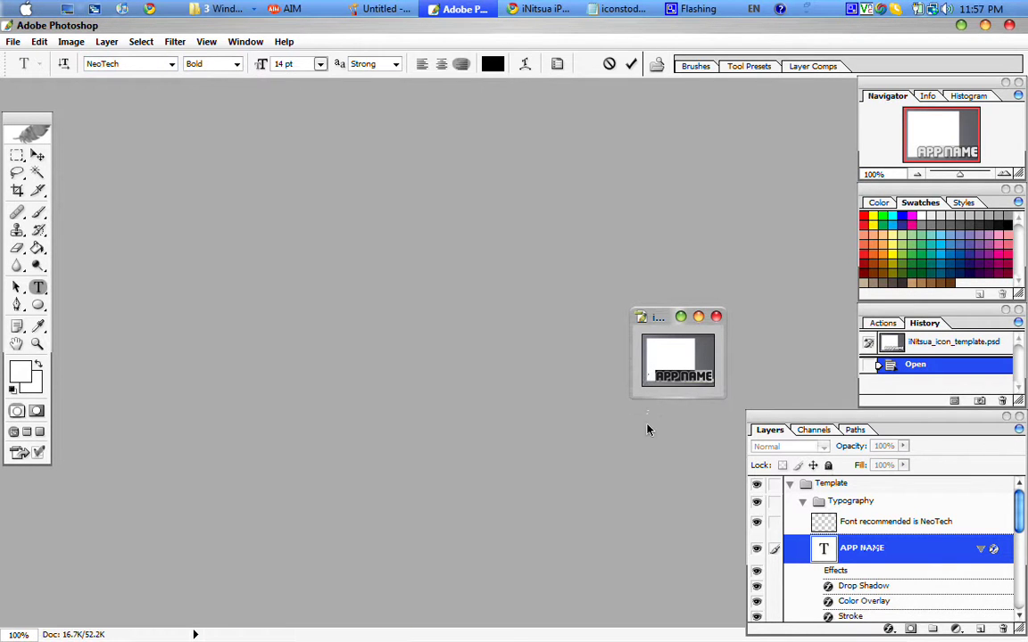
type("Ori")
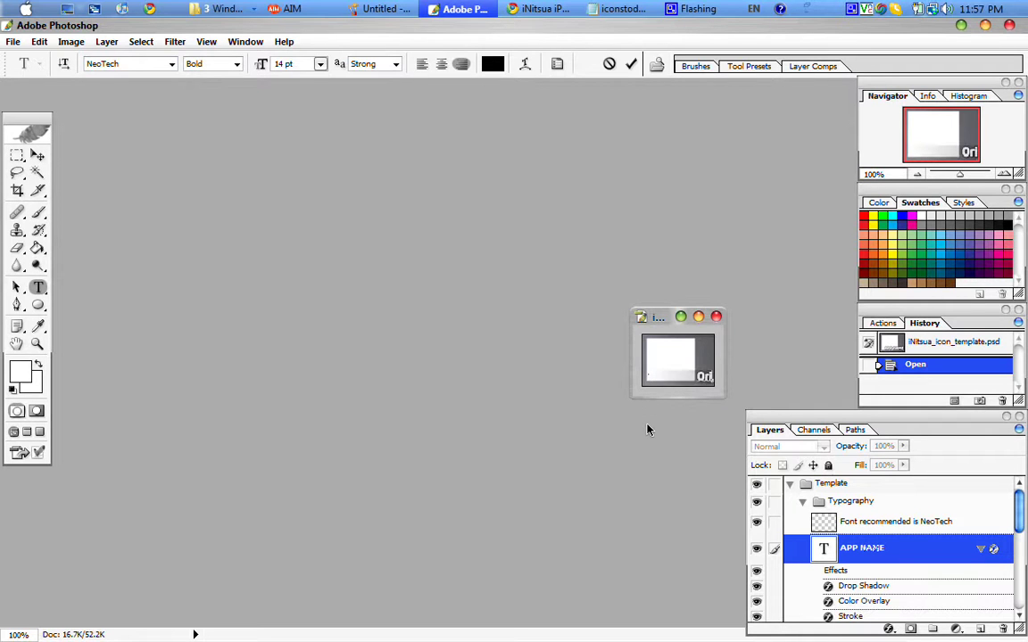
type("ons,")
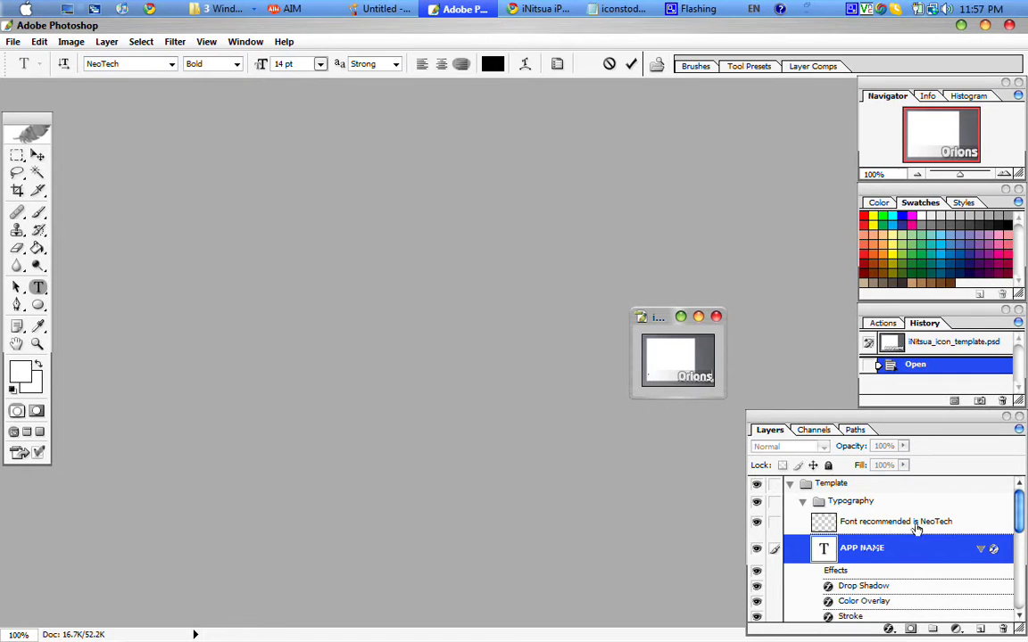
left_click_drag(1022, 511, 1021, 593)
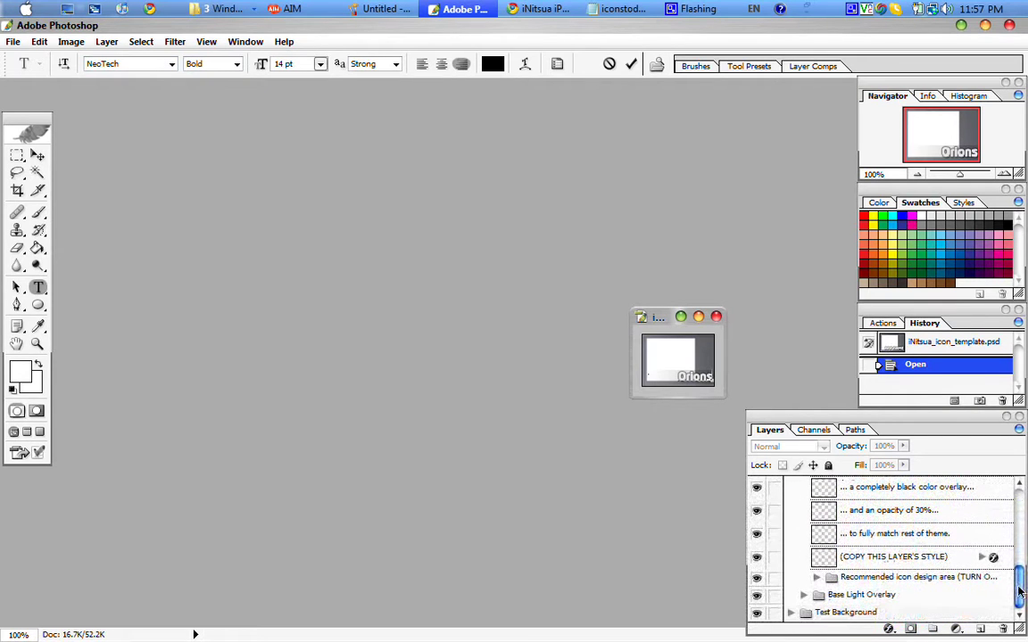
left_click(852, 562)
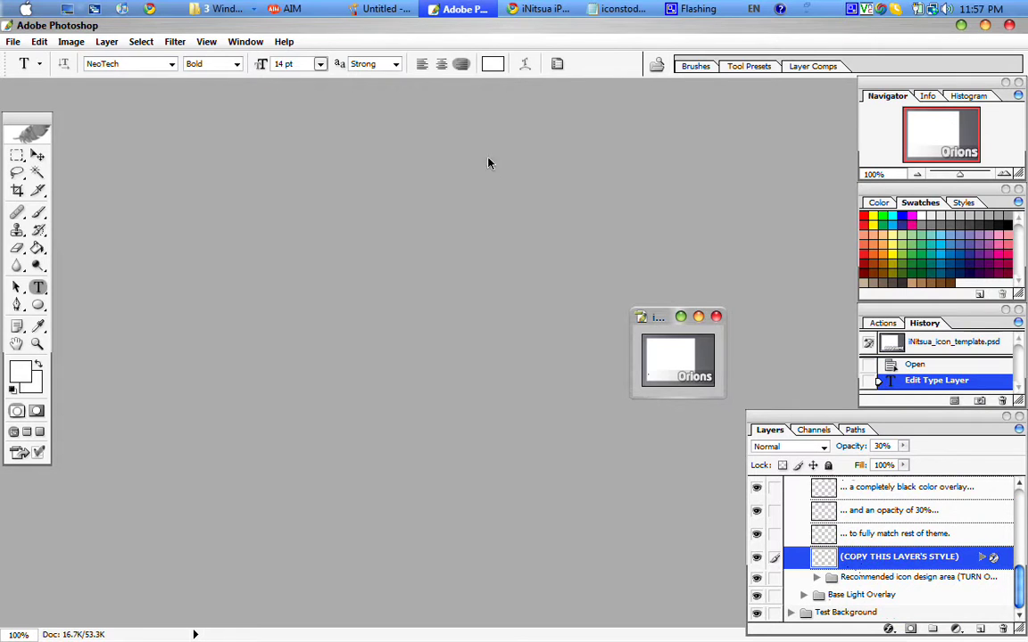
Search crossfire.nu's app icons for 'orions' and show the icon at Huge size
left_click(546, 10)
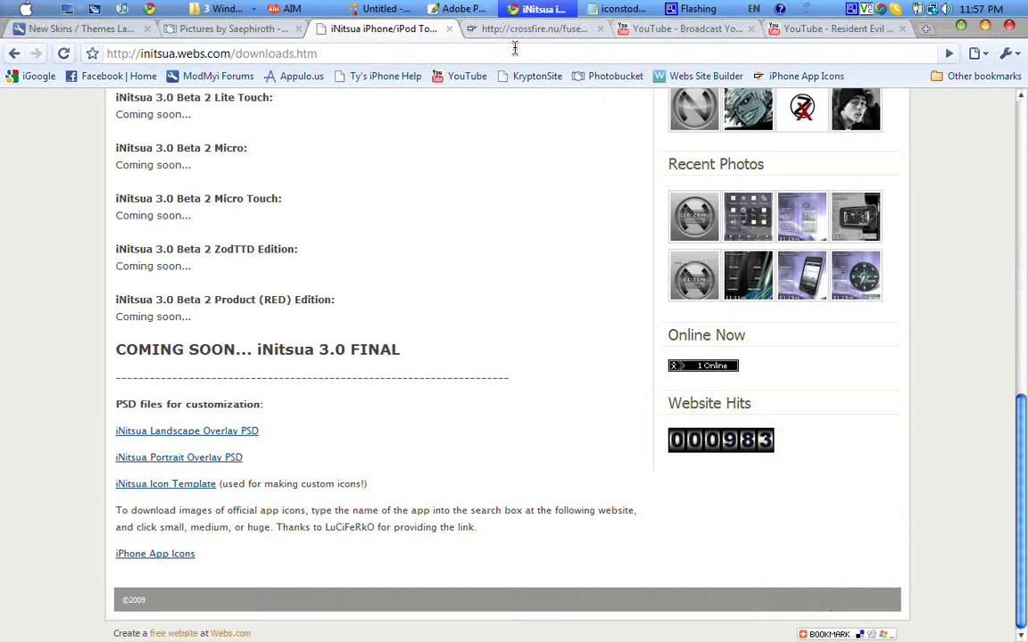
left_click(521, 29)
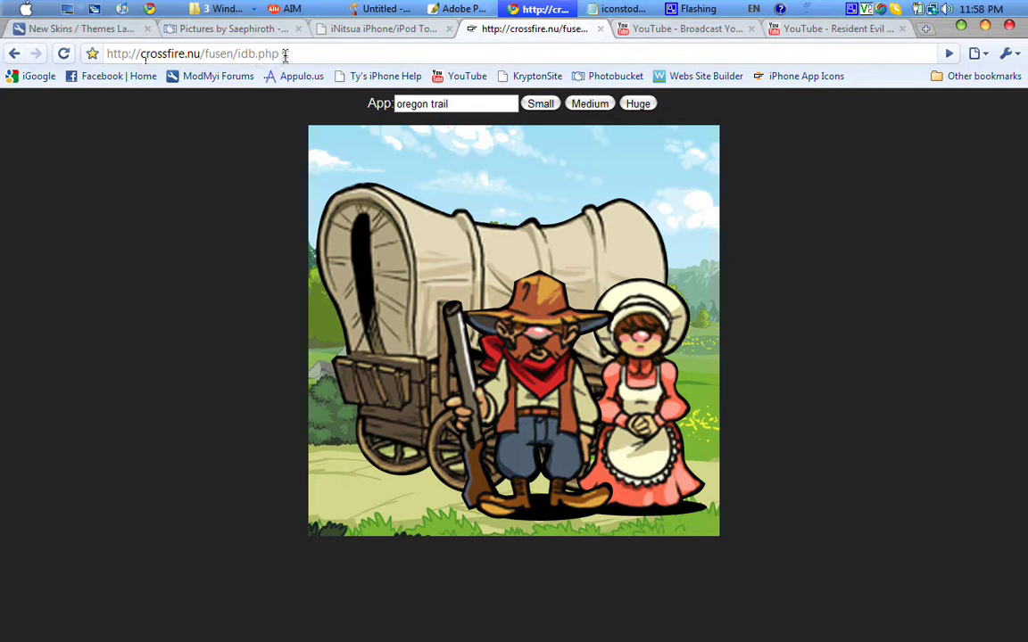
left_click_drag(473, 104, 348, 100)
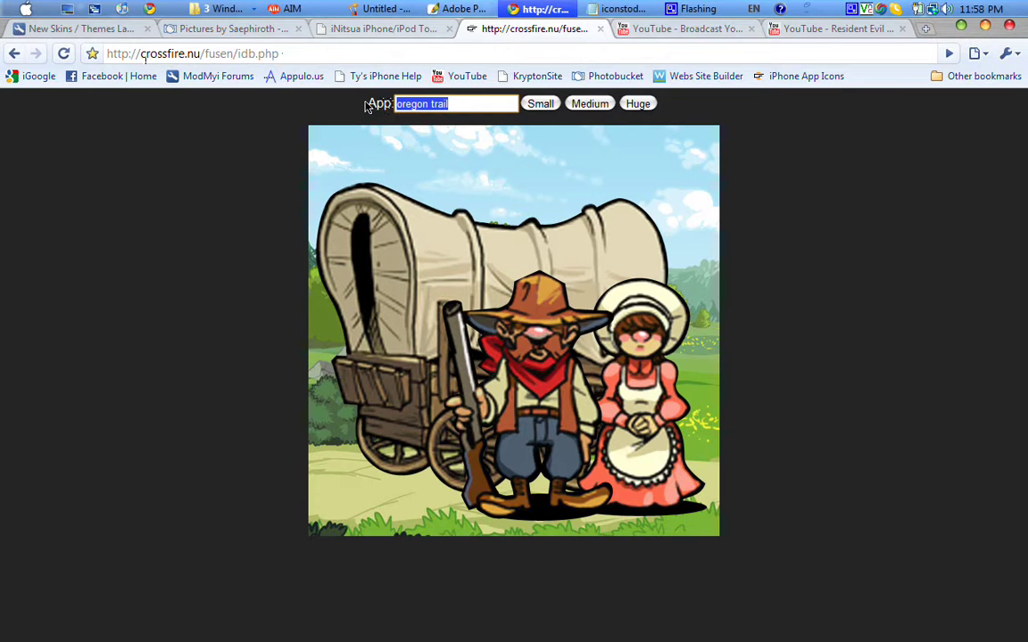
type("orions")
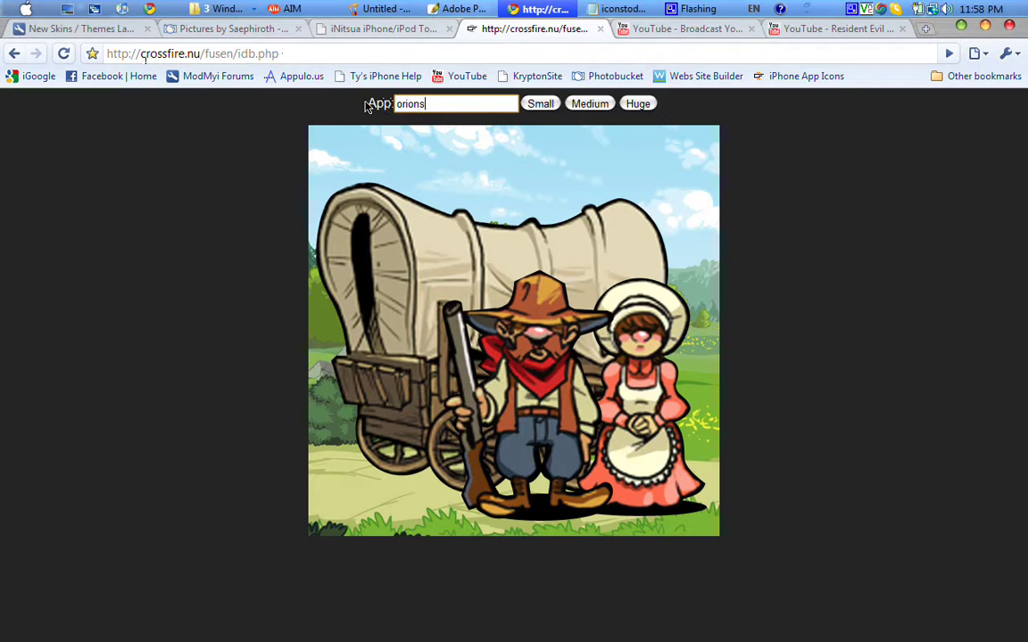
left_click(540, 104)
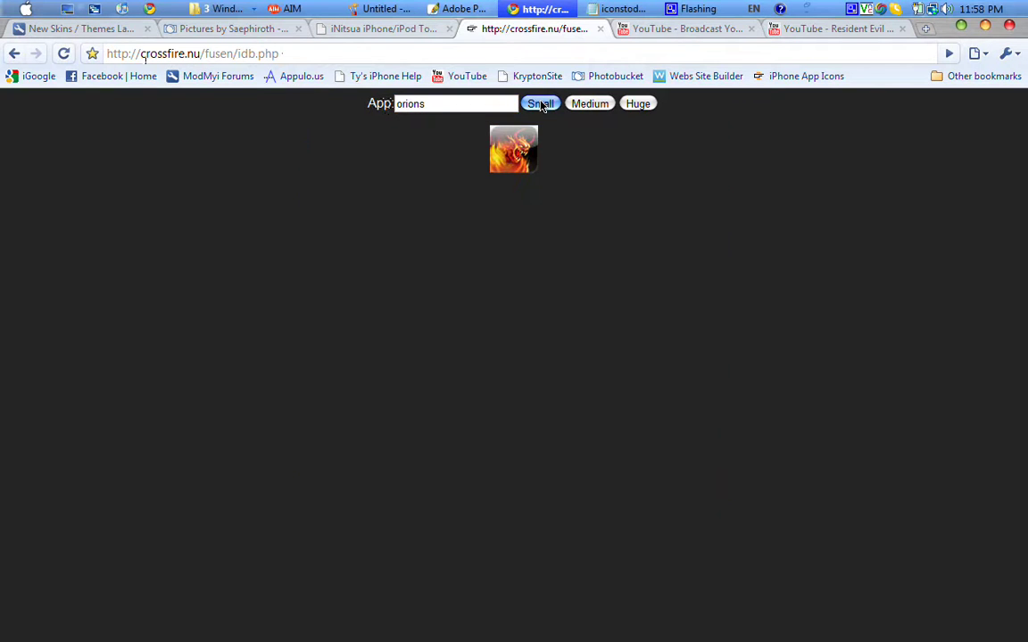
left_click(638, 104)
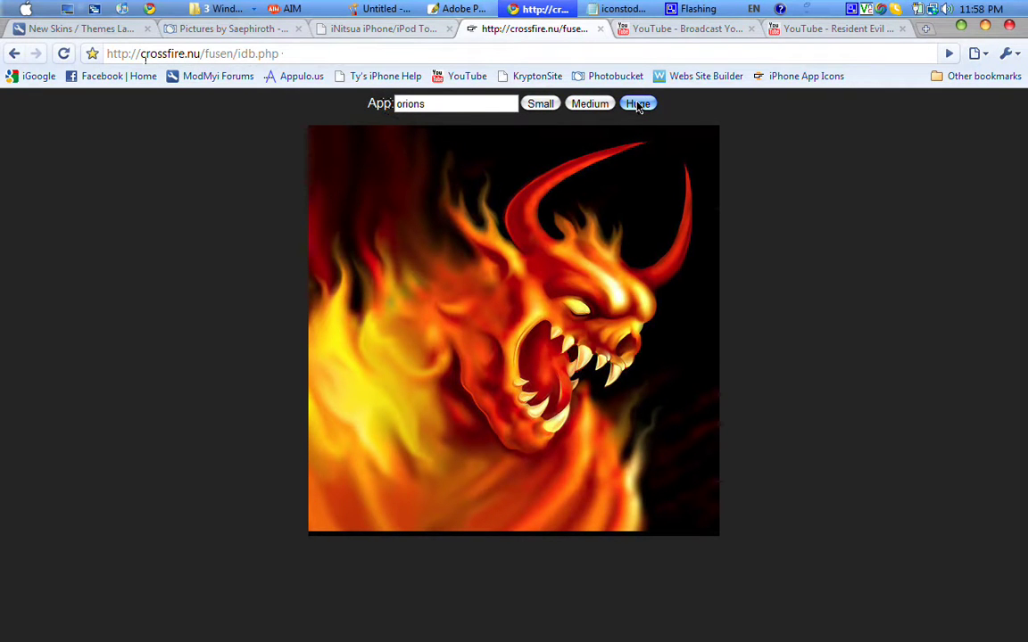
Copy the fiery demon image and start a new Photoshop document sized from the clipboard
right_click(538, 246)
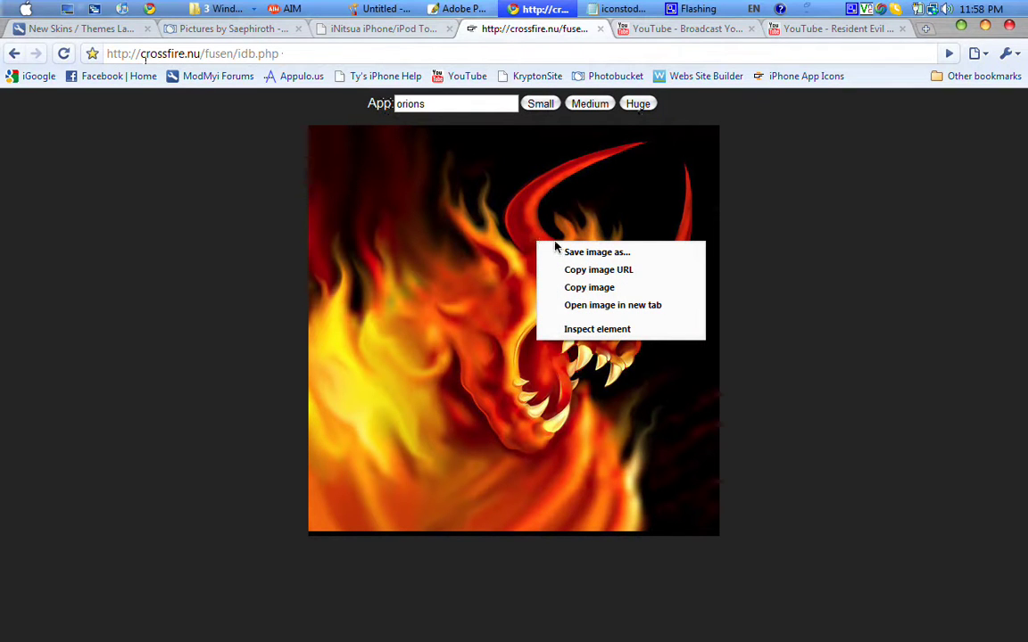
left_click(619, 289)
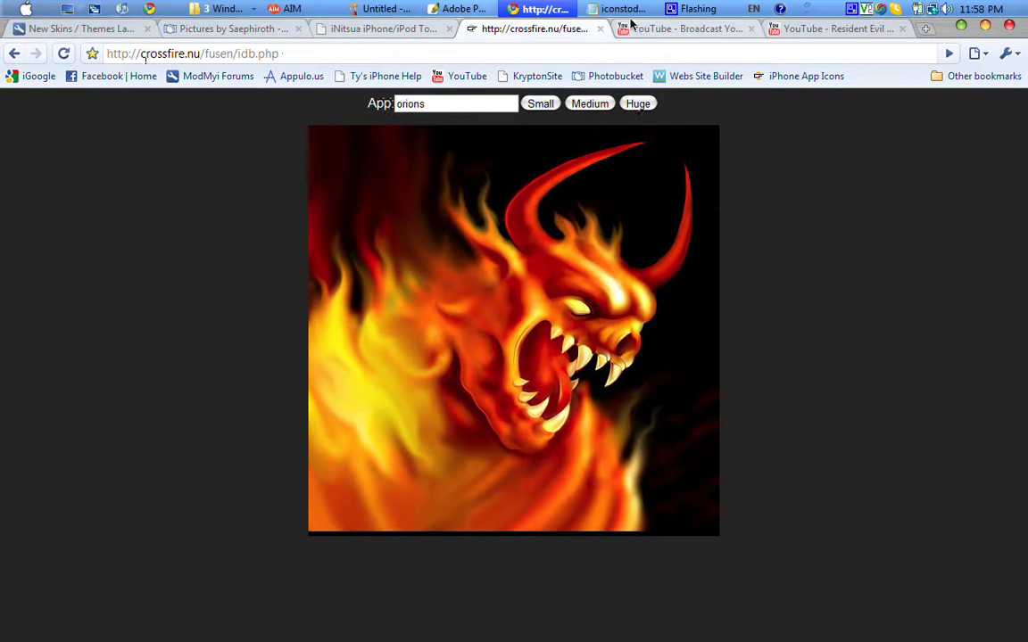
left_click(463, 10)
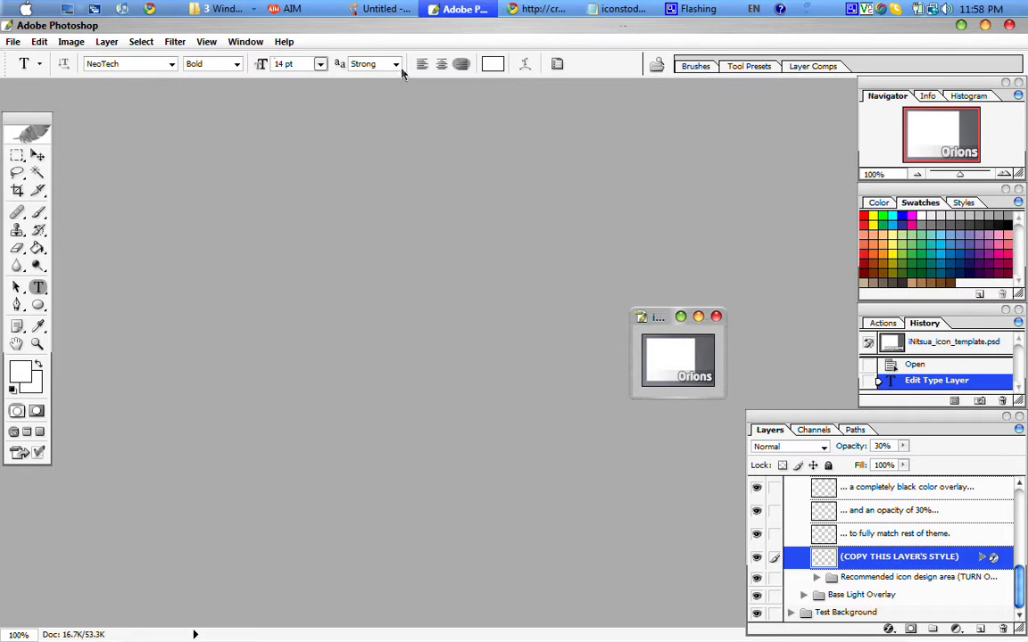
left_click(541, 9)
right_click(493, 192)
left_click(533, 236)
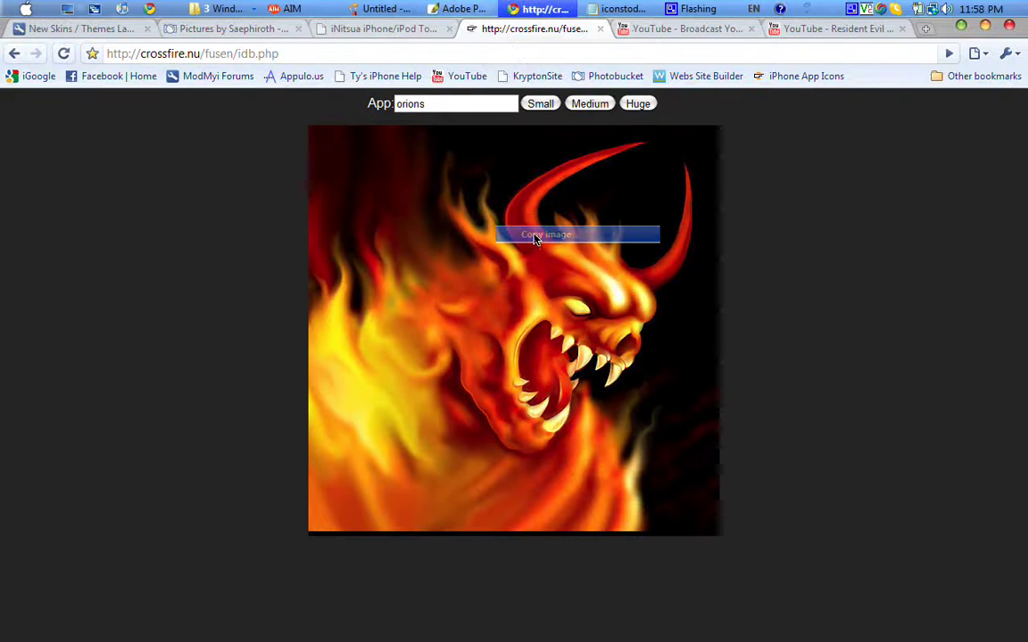
left_click(459, 8)
left_click(13, 42)
left_click(40, 60)
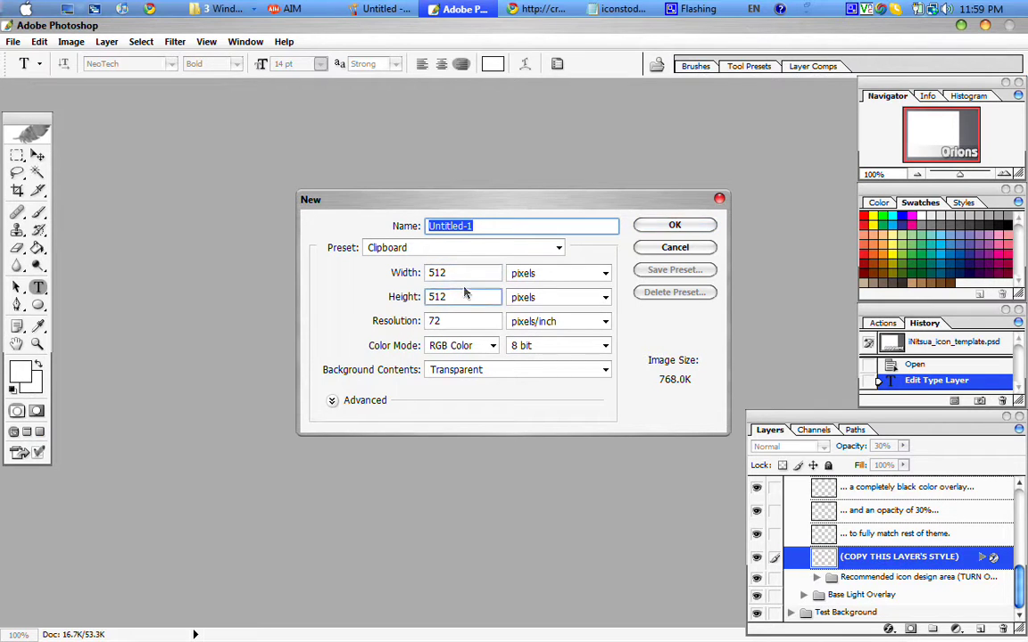
Create the 512×512 transparent document and paste the demon artwork onto Layer 1
left_click(676, 225)
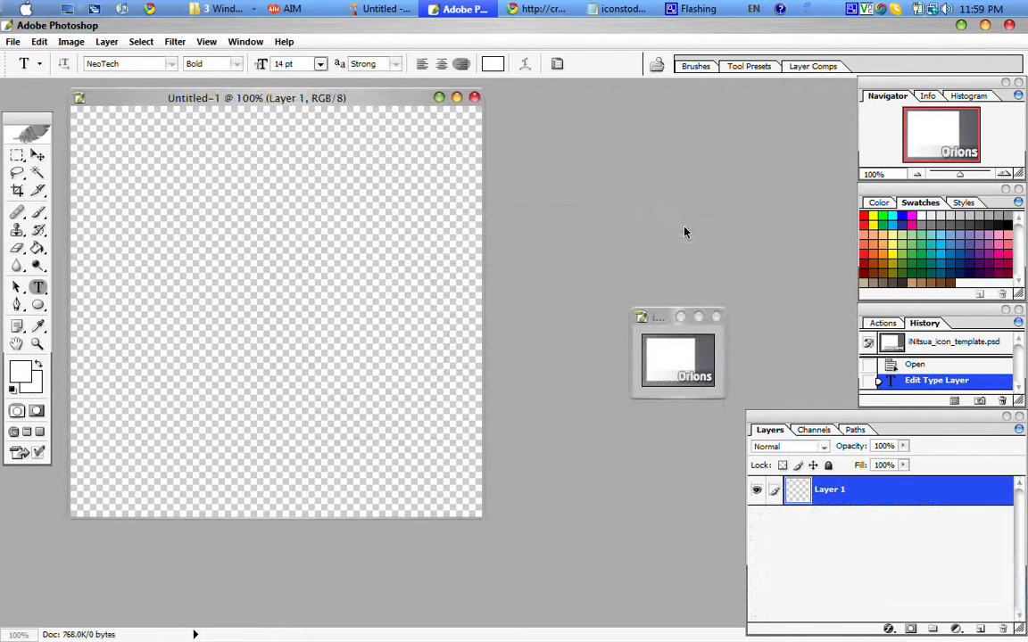
key("ctrl+v")
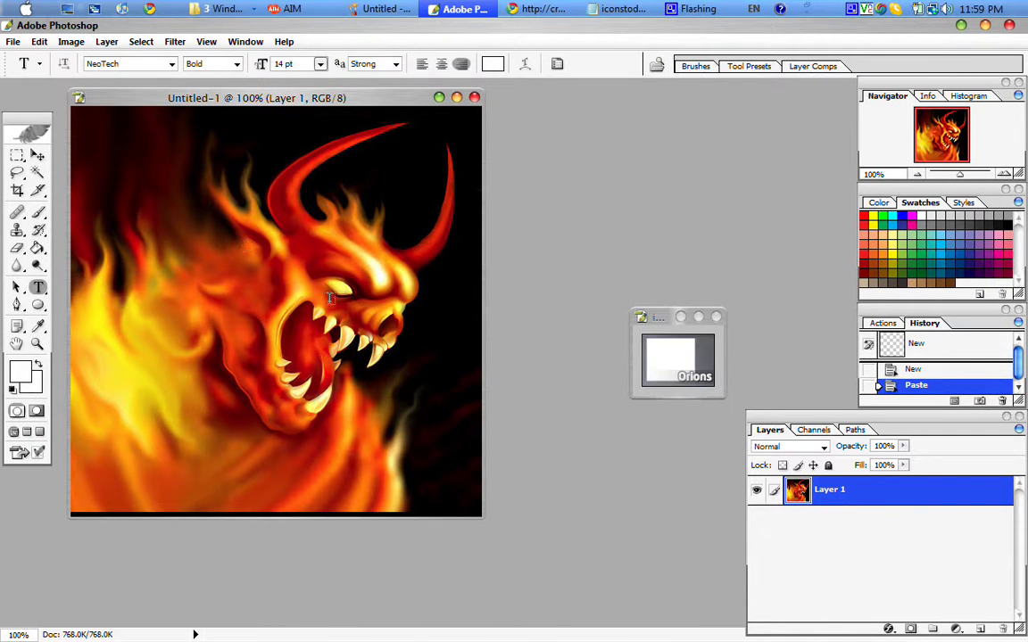
left_click(46, 175)
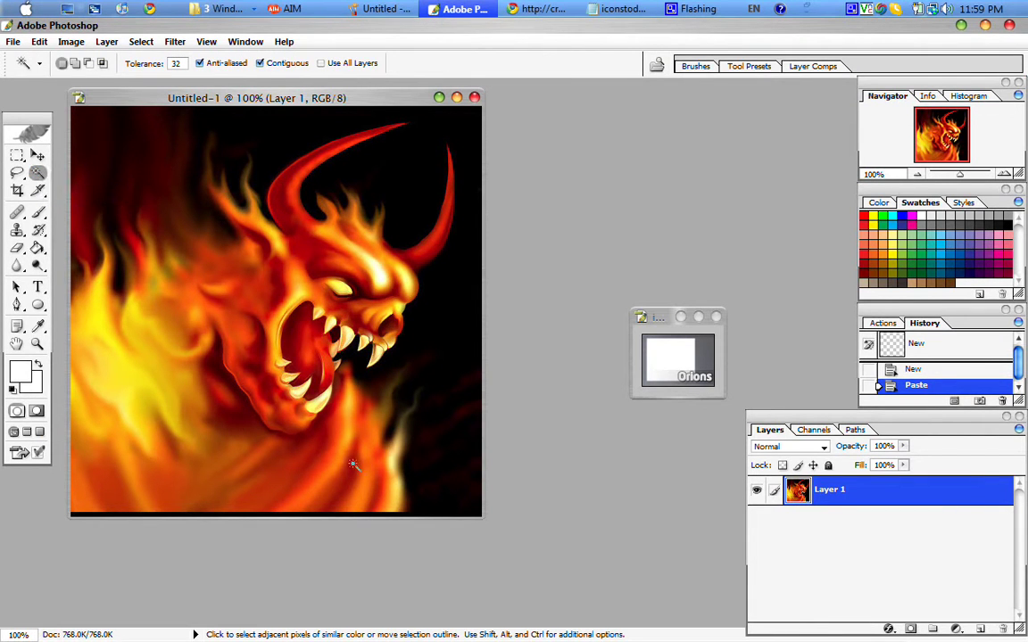
Magic-wand and delete the dark background around the demon: right side, top left, lower corners, below the jaw
left_click(320, 516)
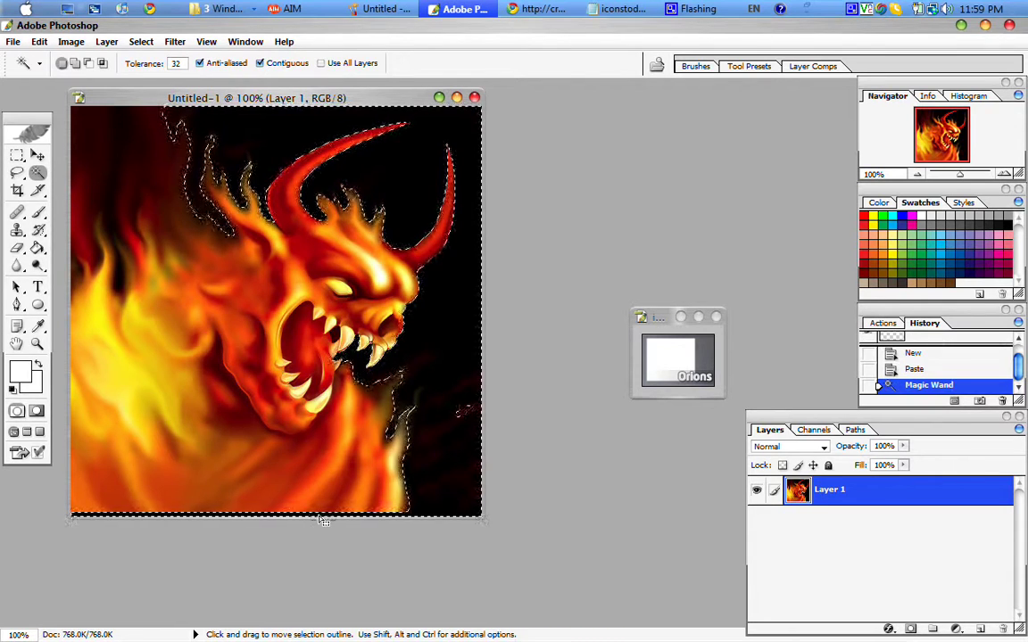
key("Delete")
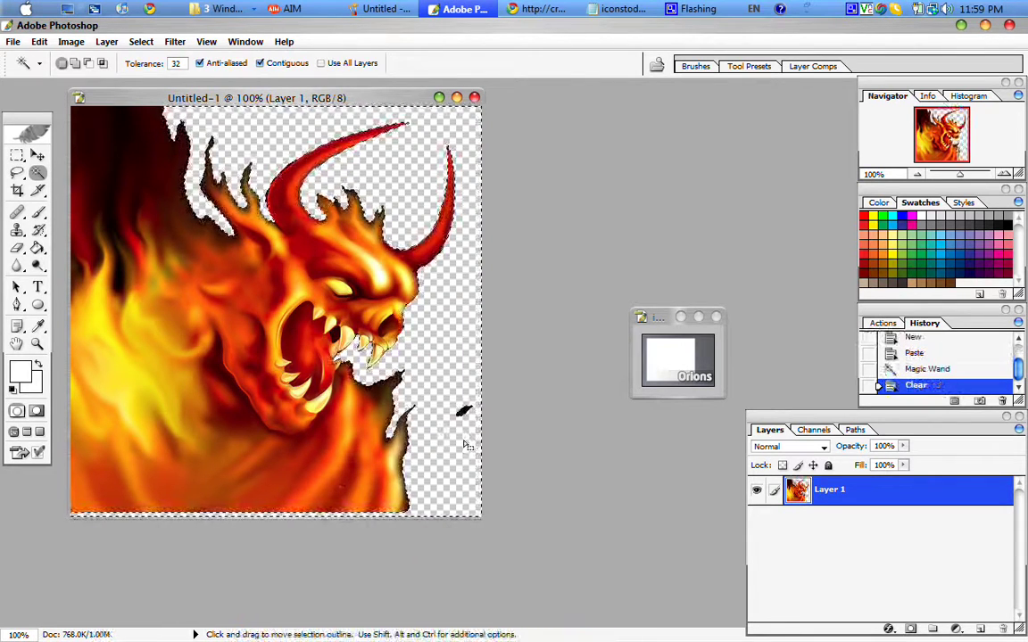
key("ctrl+d")
left_click(460, 412)
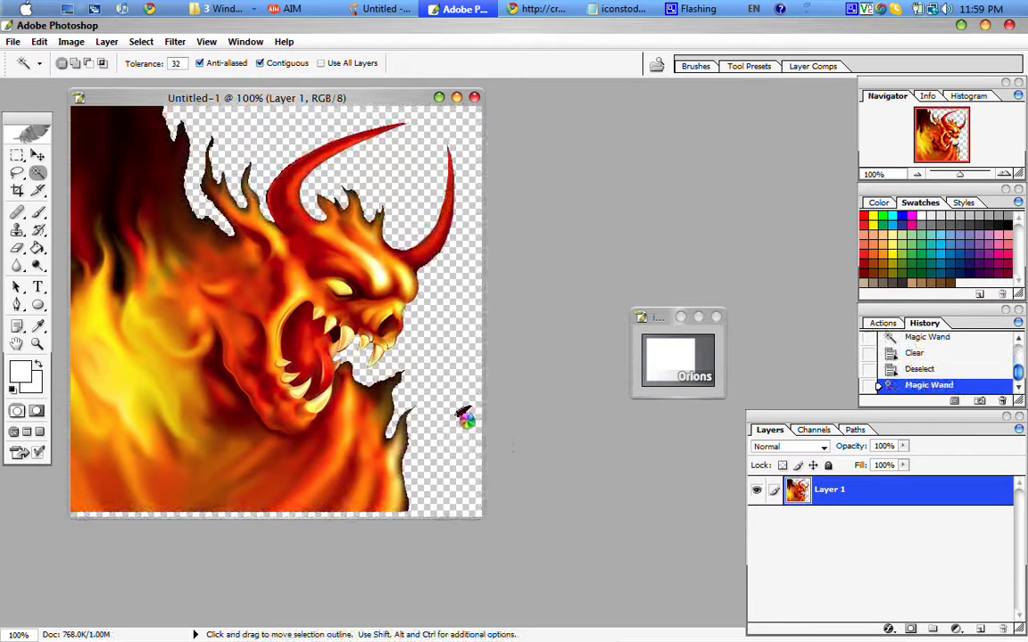
key("Delete")
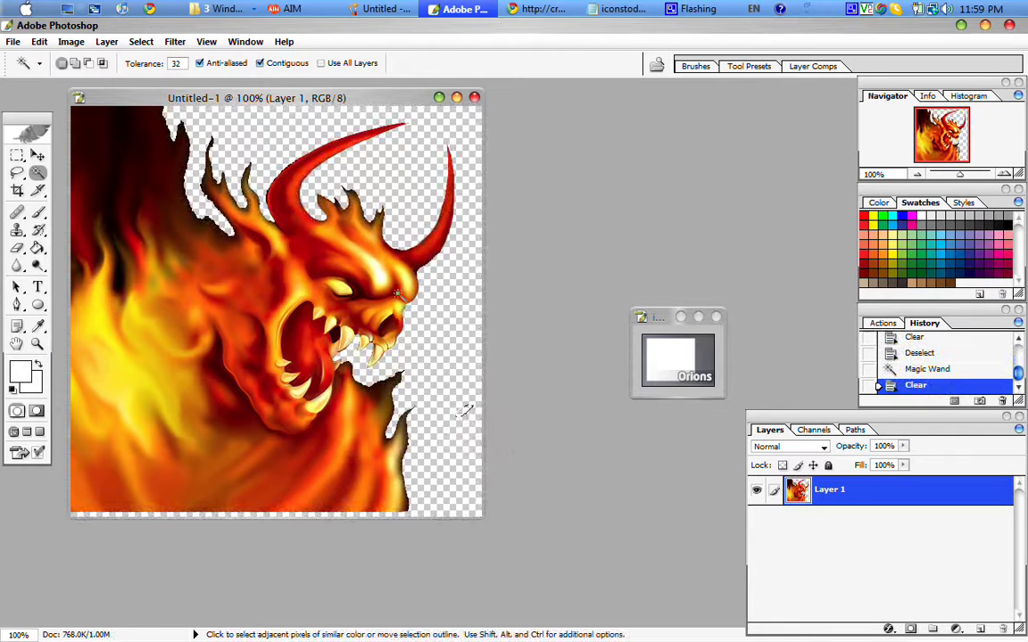
left_click(119, 127)
key("Delete")
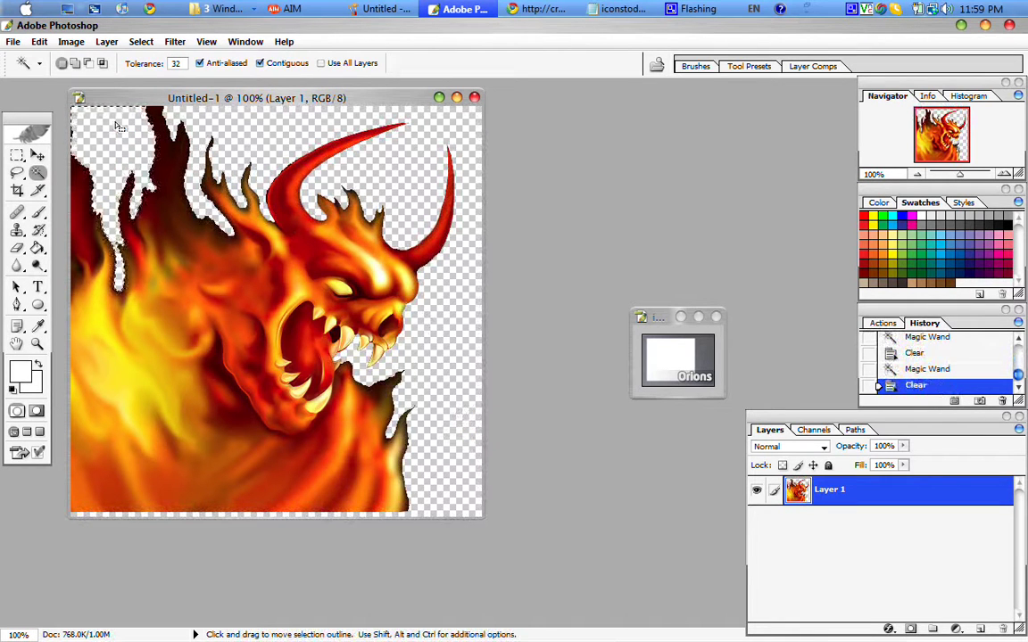
left_click(379, 497)
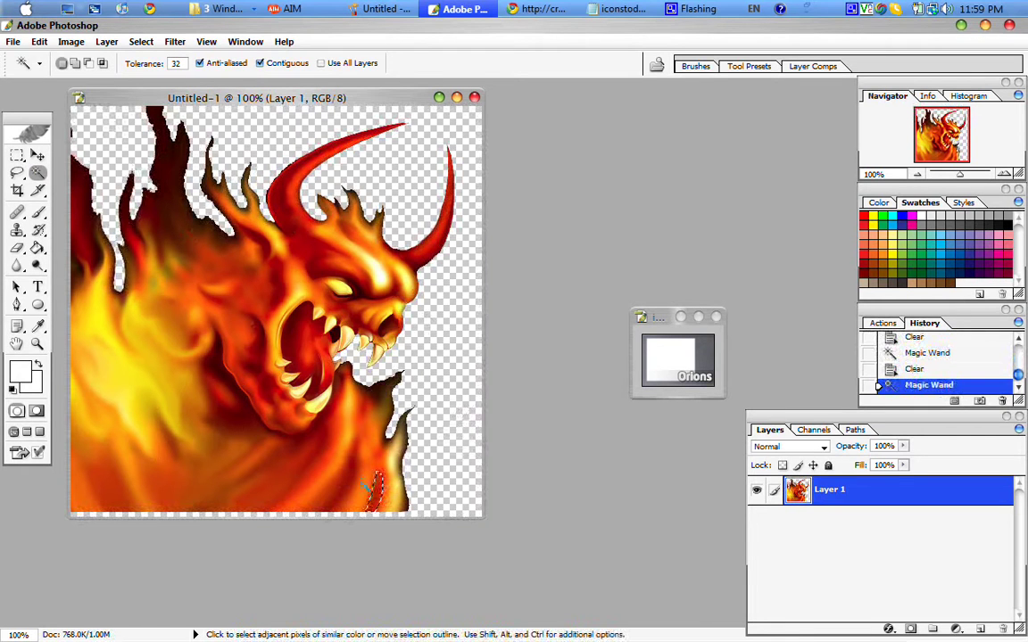
key("Delete")
left_click(303, 442)
key("Delete")
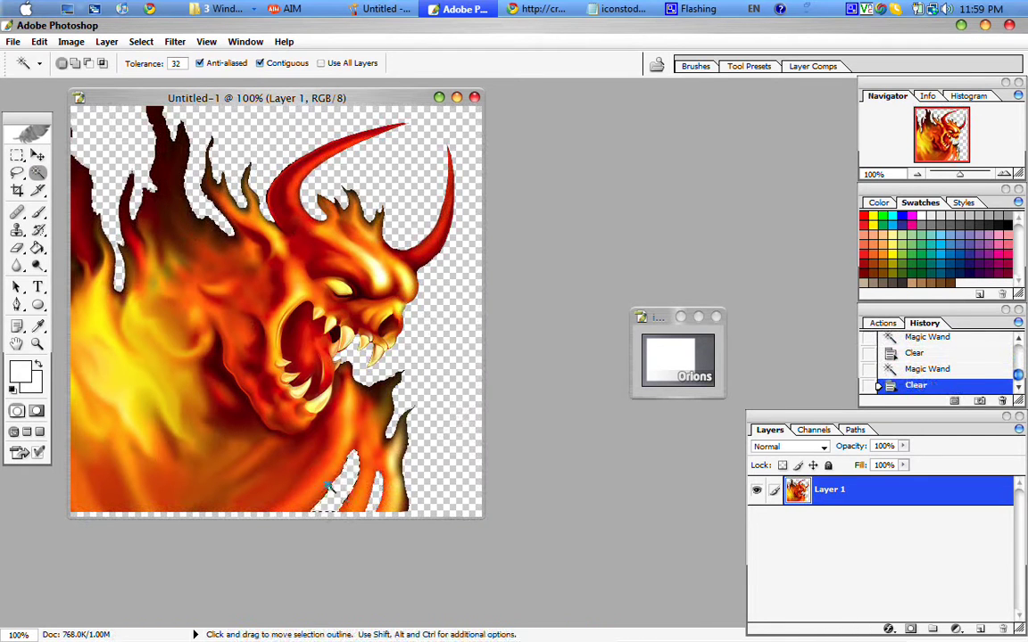
left_click(242, 416)
key("Delete")
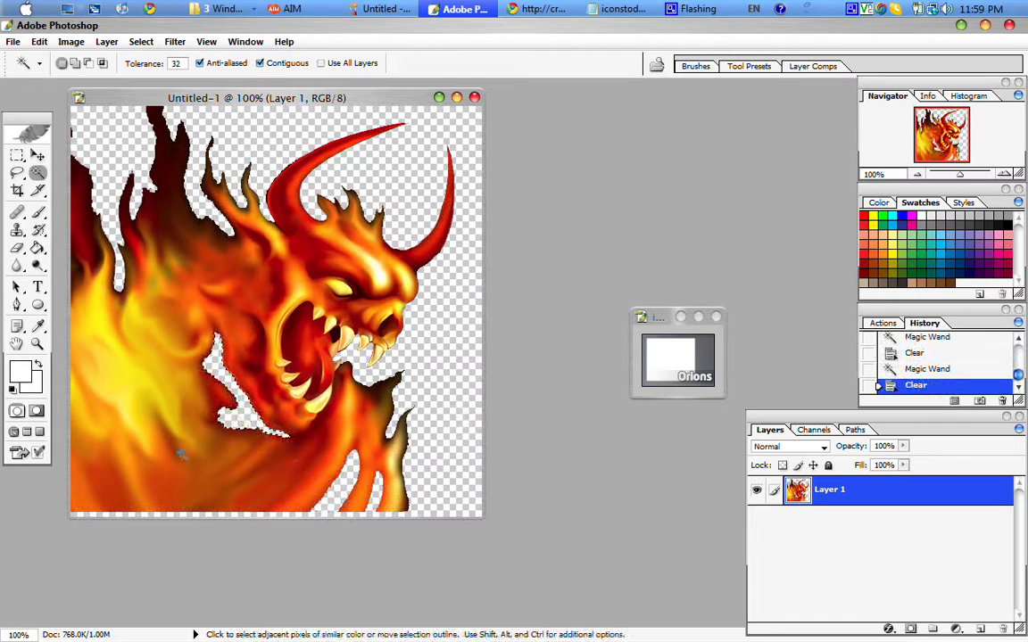
left_click(105, 484)
key("Delete")
left_click(174, 412)
key("ctrl+d")
Delete the dark areas inside the mouth, around the eye, by the jaw and along the right horn
left_click(295, 332)
key("Delete")
left_click(318, 396)
key("Delete")
left_click(310, 272)
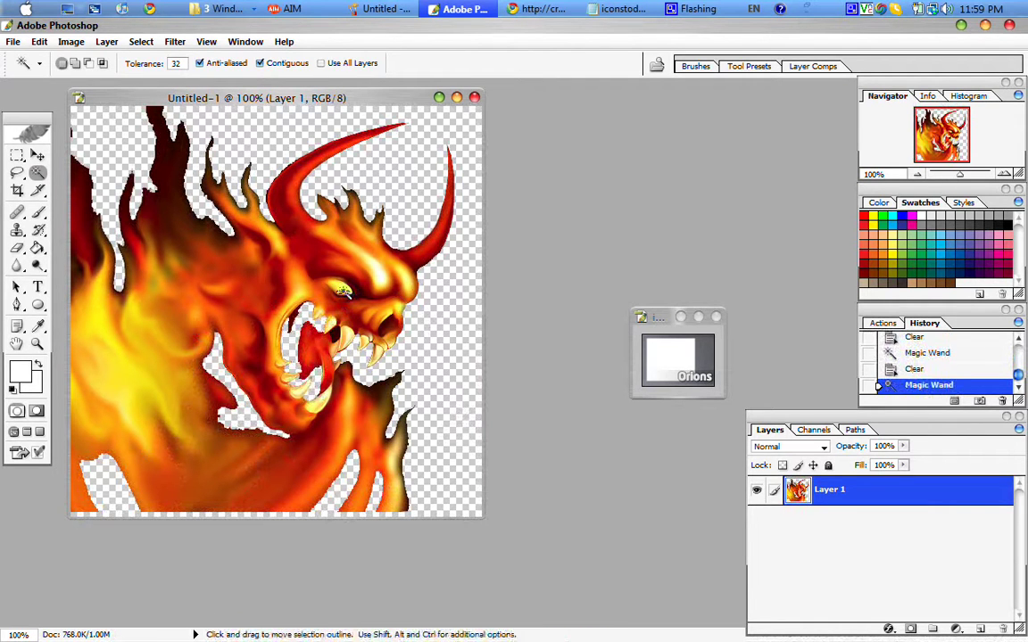
key("Delete")
left_click(389, 330)
key("Delete")
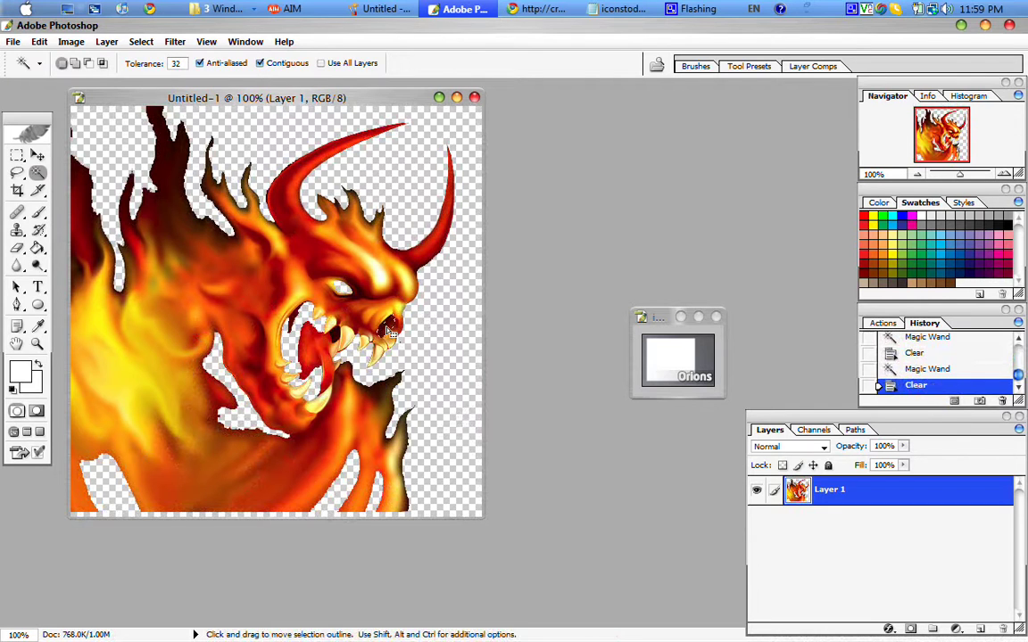
left_click(392, 234)
key("Delete")
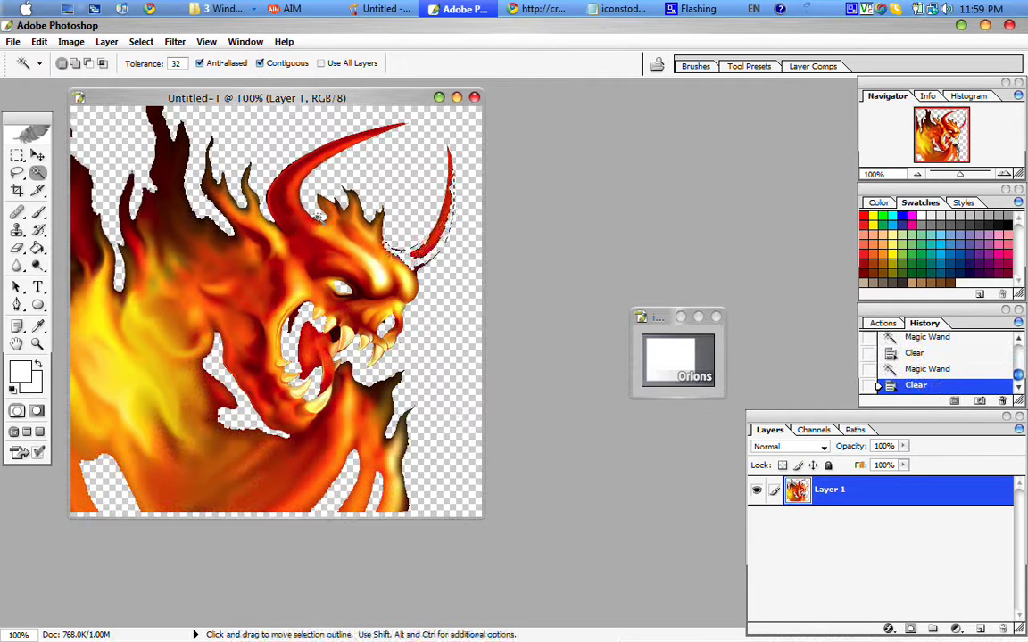
left_click(284, 186)
key("Delete")
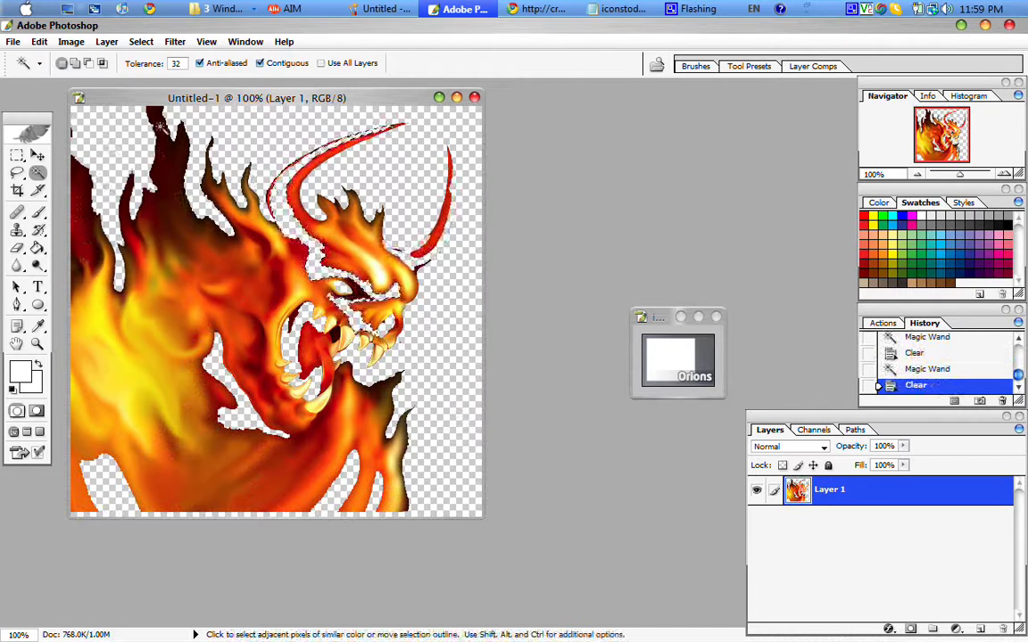
Clear the remaining dark spots in the face, neck and mouth, then select the whole canvas
left_click(173, 168)
key("ctrl+d")
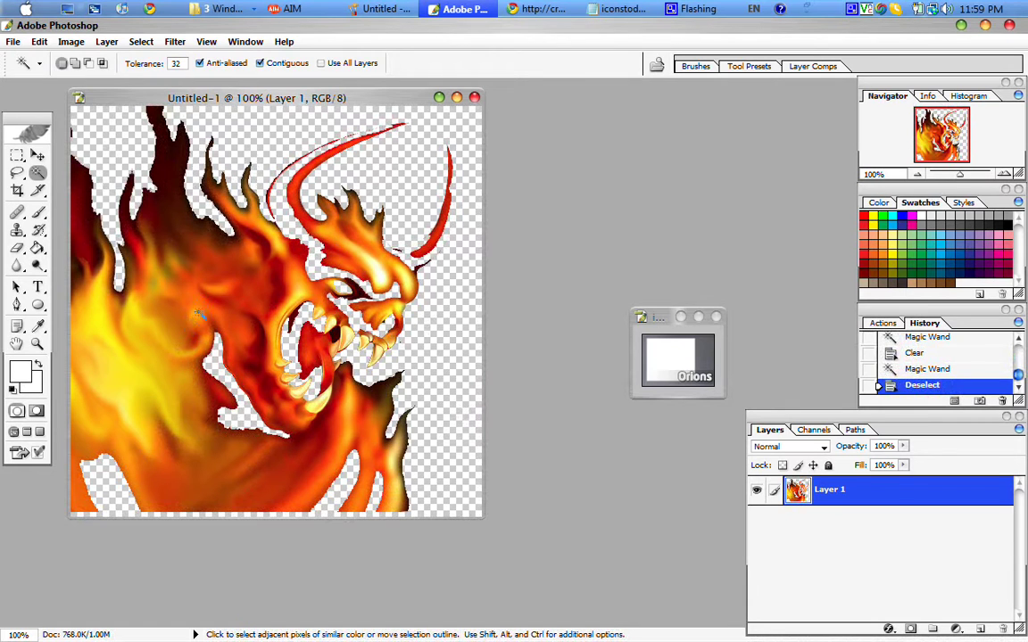
left_click(248, 261)
key("Delete")
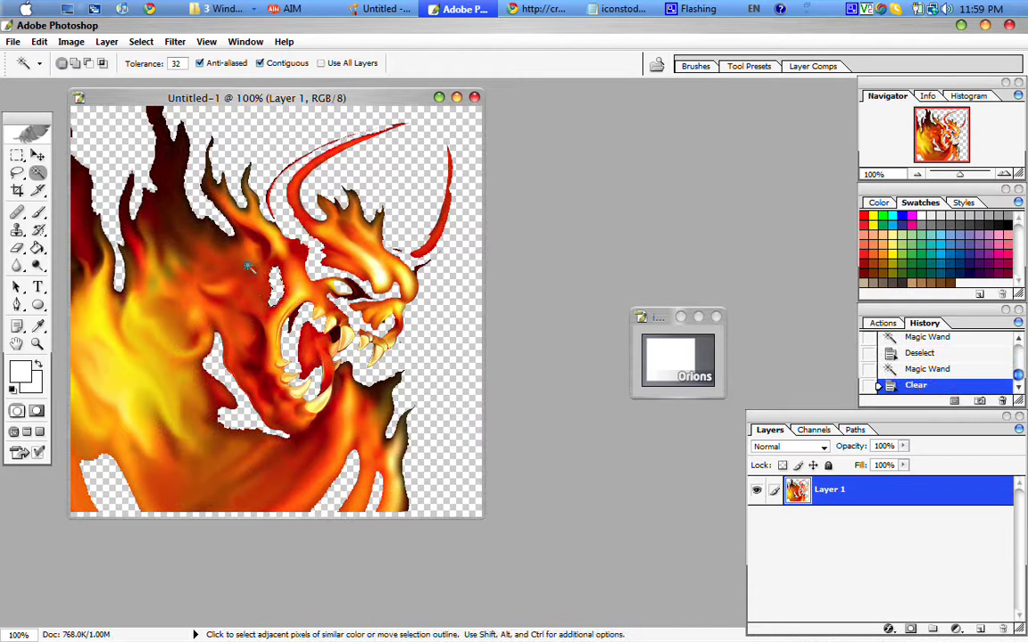
left_click(247, 239)
key("Delete")
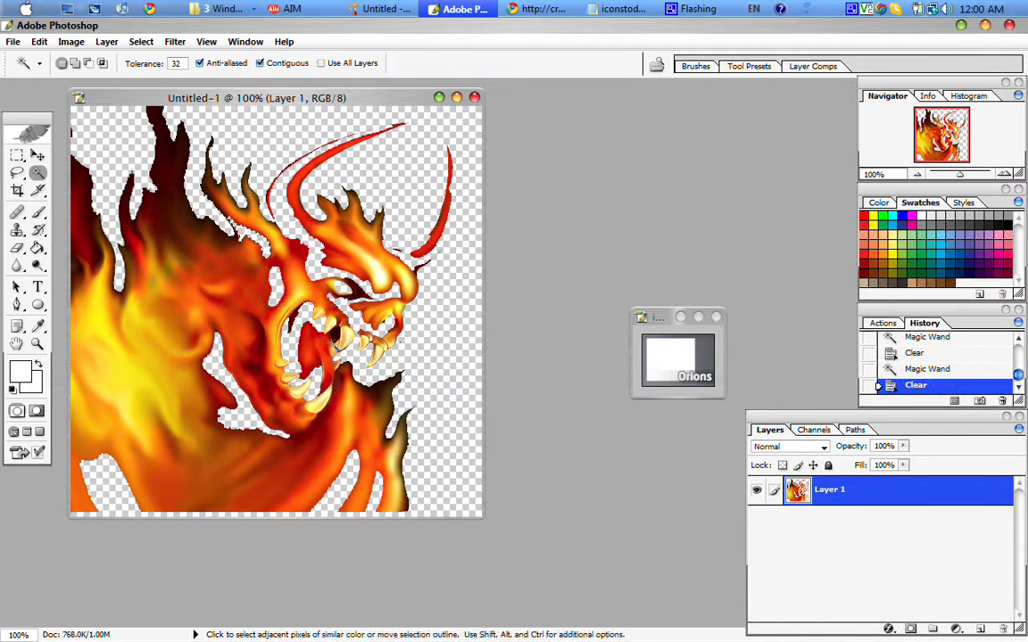
left_click(336, 340)
key("Delete")
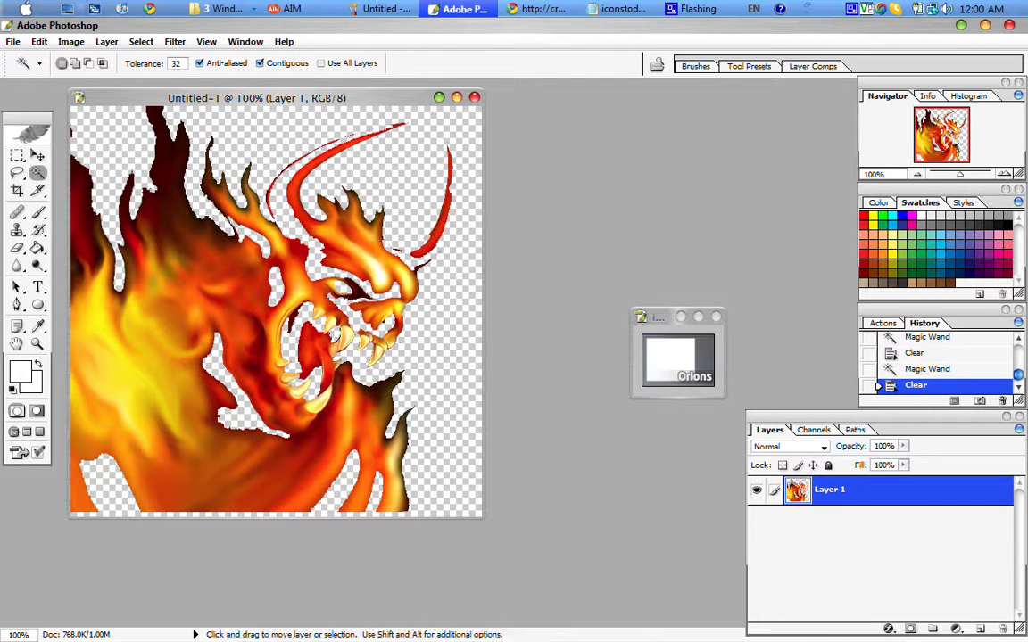
key("super+a")
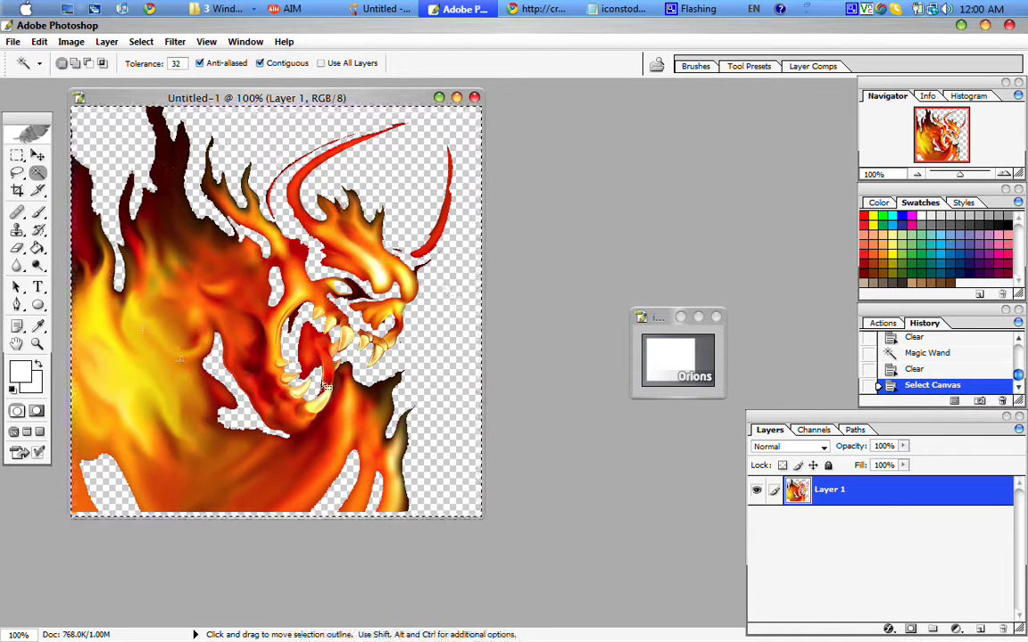
Bring the Orions icon template forward, reposition its window, and inspect the style layer's effects
left_click(659, 319)
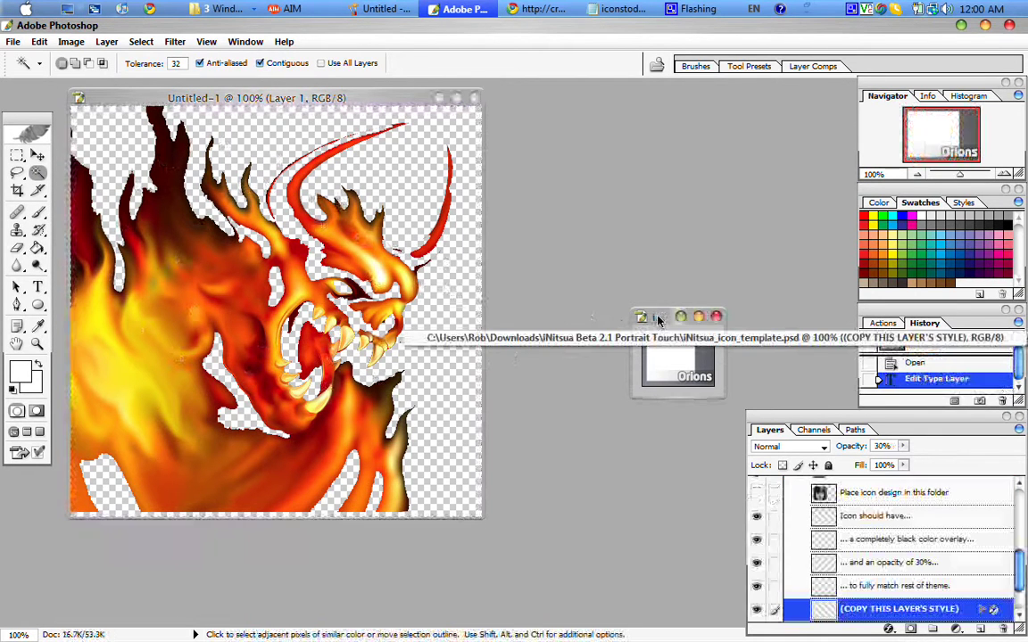
left_click_drag(660, 319, 578, 187)
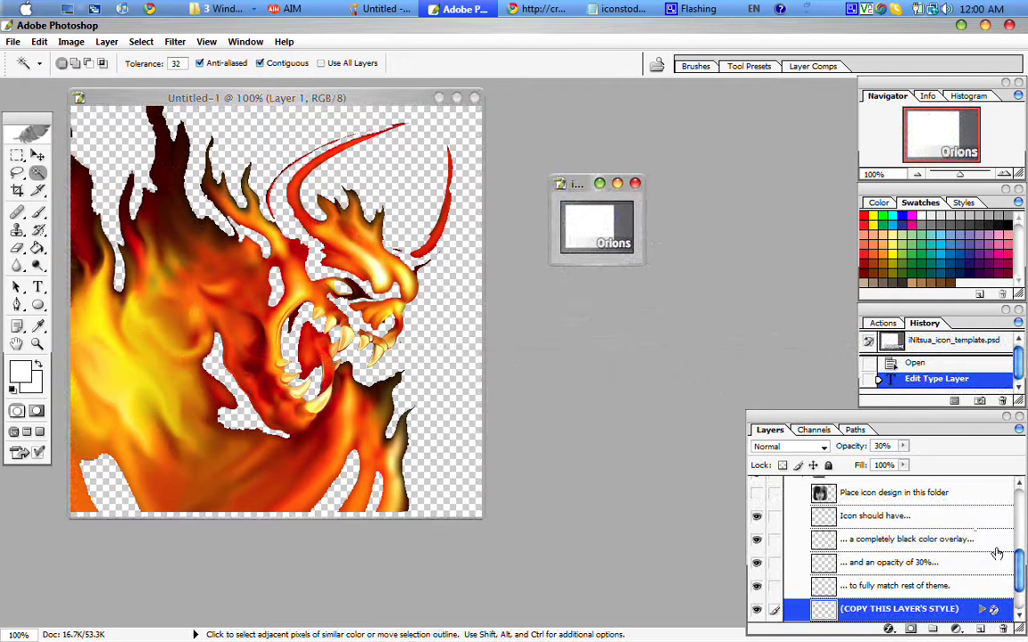
left_click_drag(1018, 560, 963, 591)
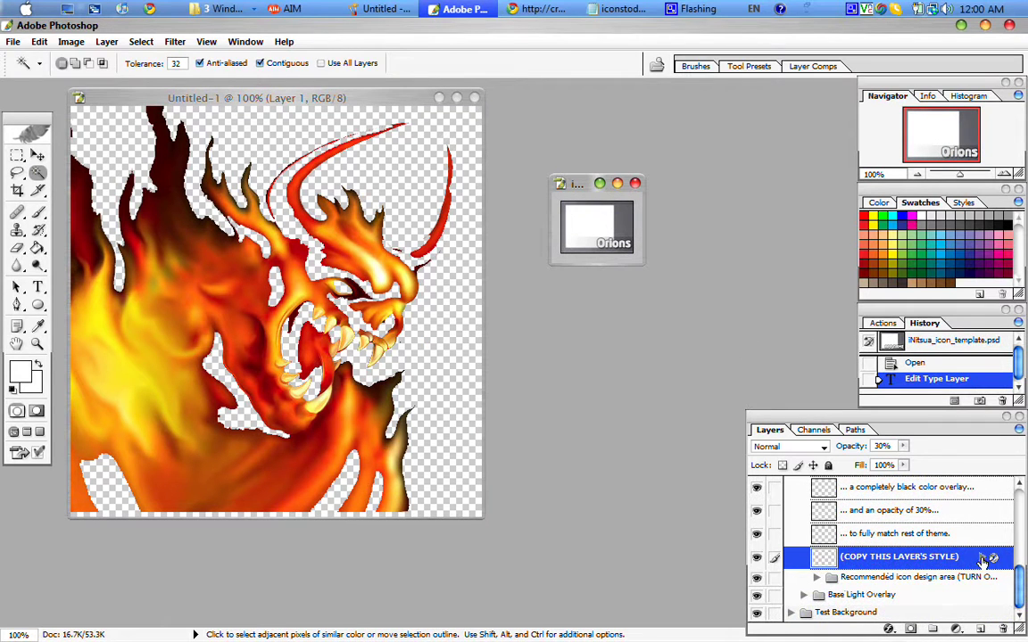
left_click(982, 558)
left_click_drag(1023, 574, 1021, 582)
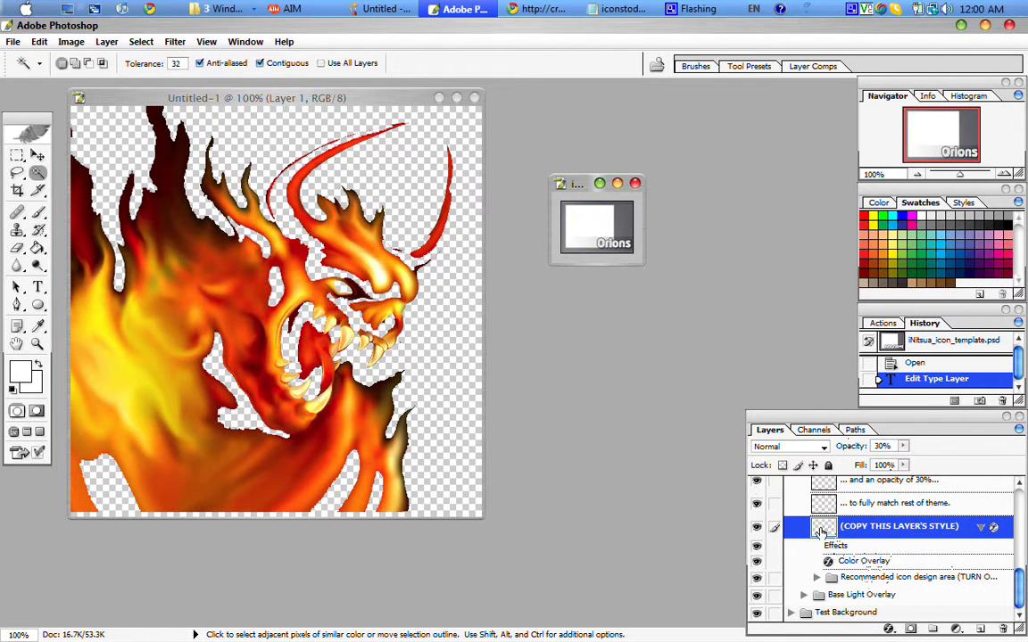
left_click(980, 528)
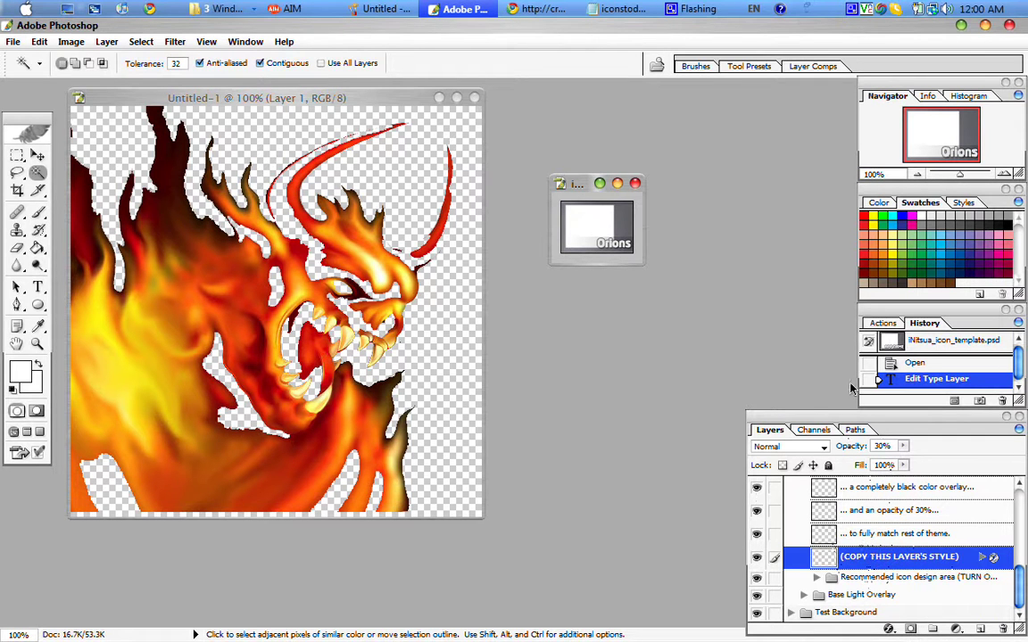
Paste the cut-out demon into the icon template and close Untitled-1
key("ctrl")
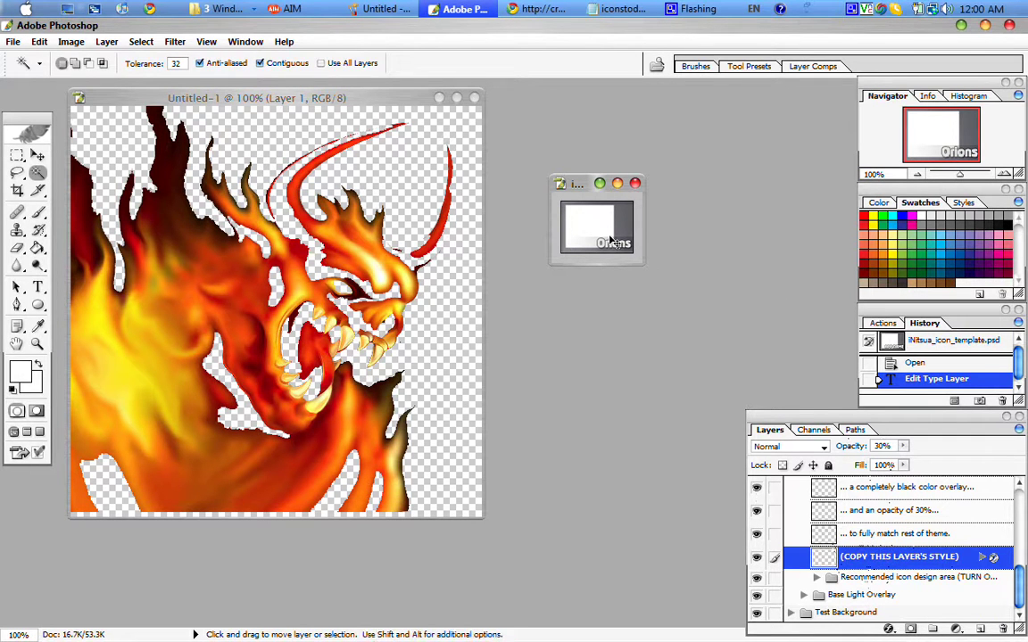
key("ctrl+v")
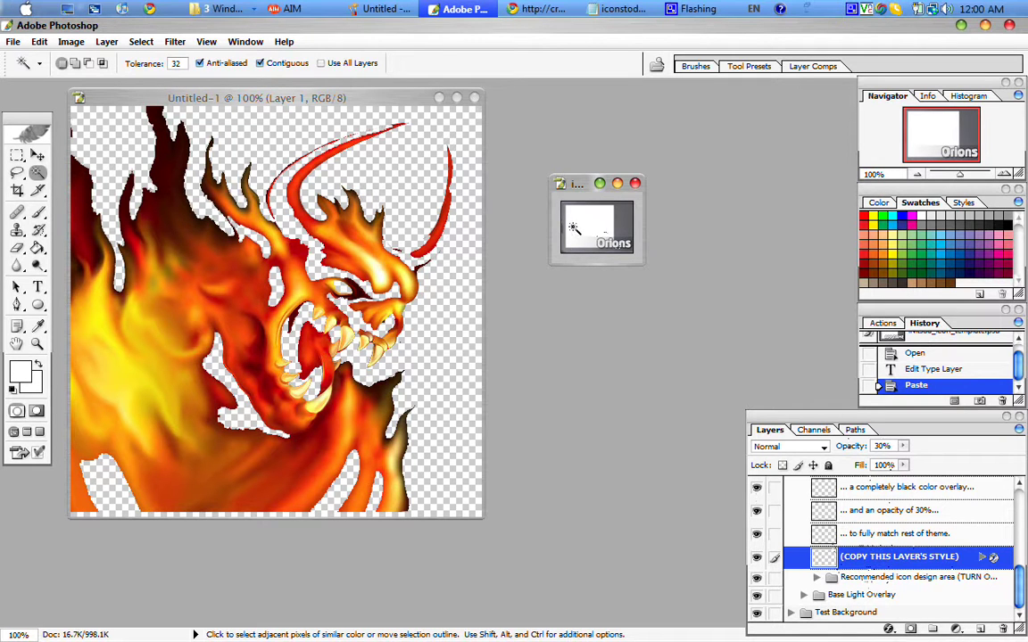
left_click(474, 98)
Discard Untitled-1 without saving and reposition the icon template window
left_click(518, 267)
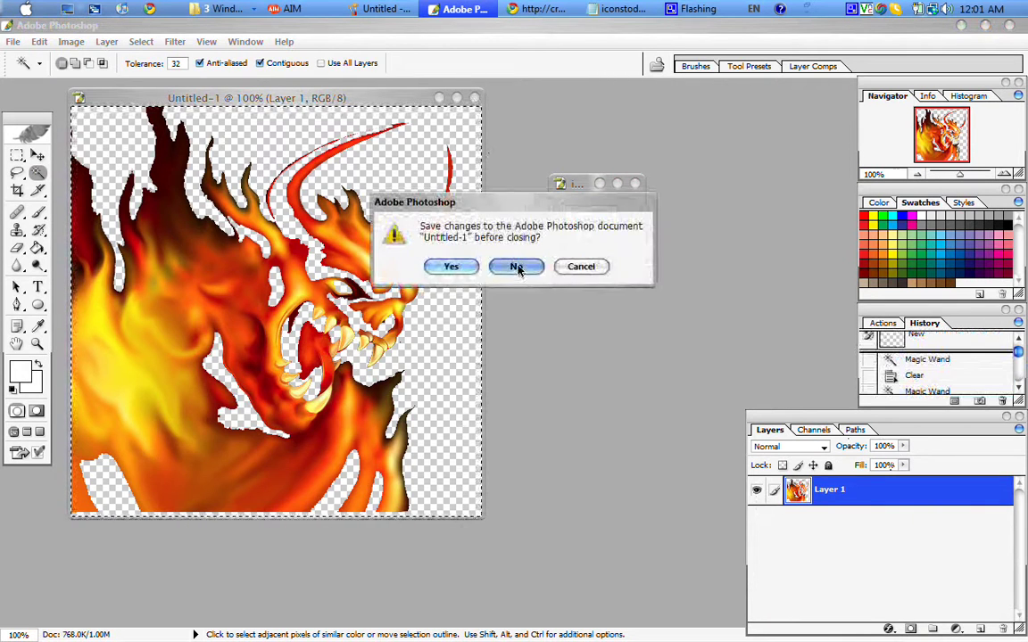
left_click_drag(575, 183, 476, 230)
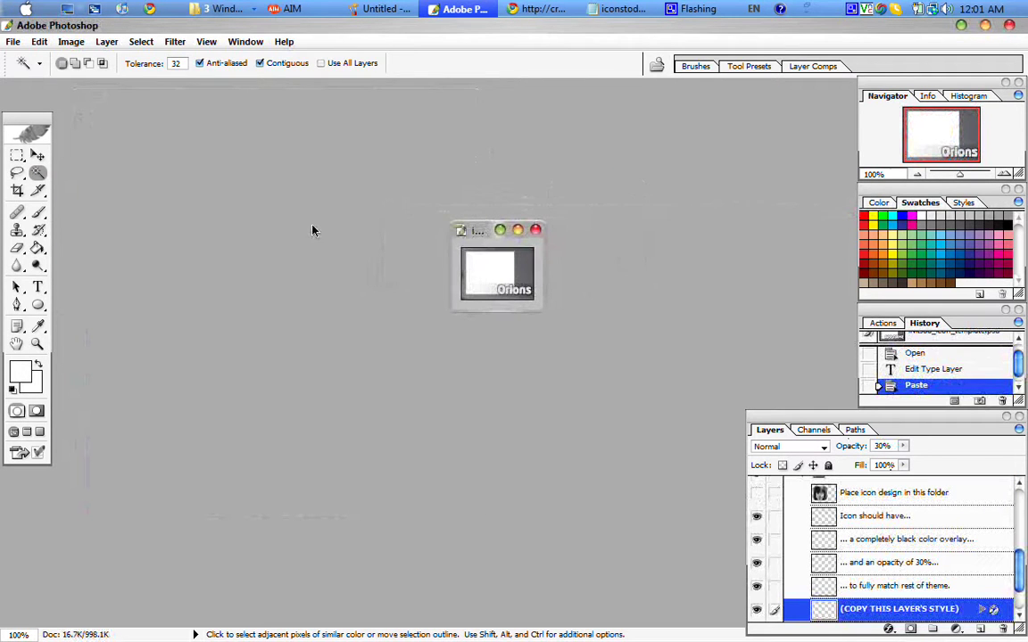
left_click(39, 156)
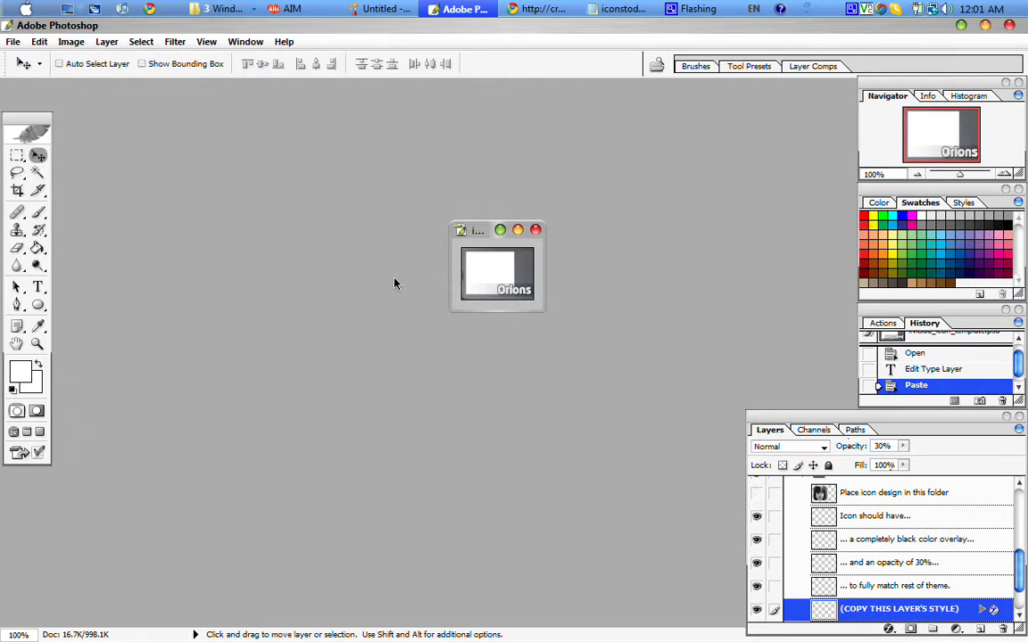
Free-transform the pasted demon to about 10.5%, nudge it right and down, and commit
key("ctrl+t")
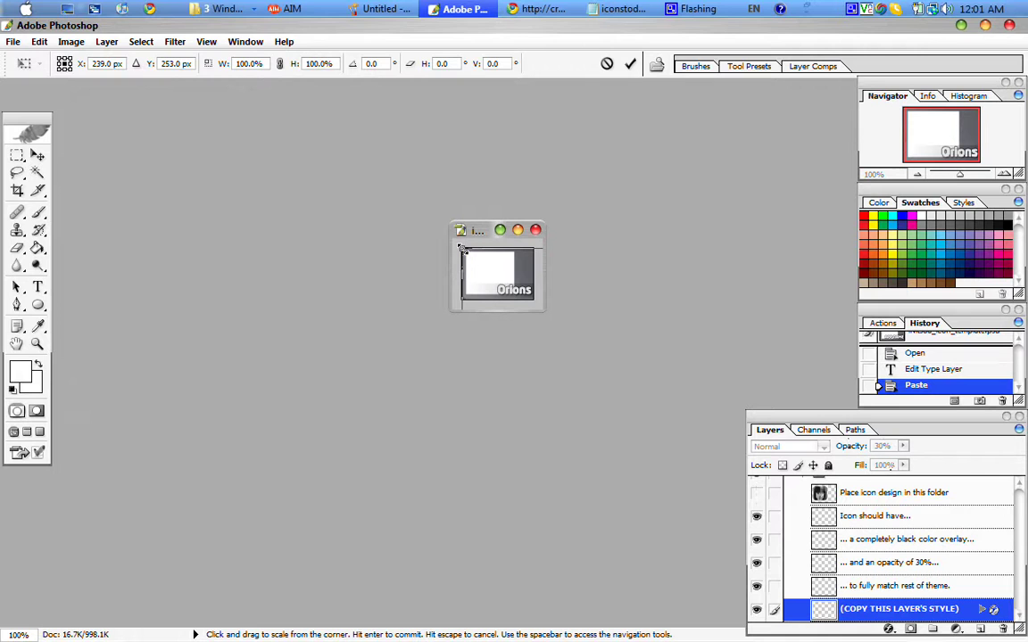
left_click_drag(461, 247, 486, 283)
key("Right")
key("Down")
key("Down")
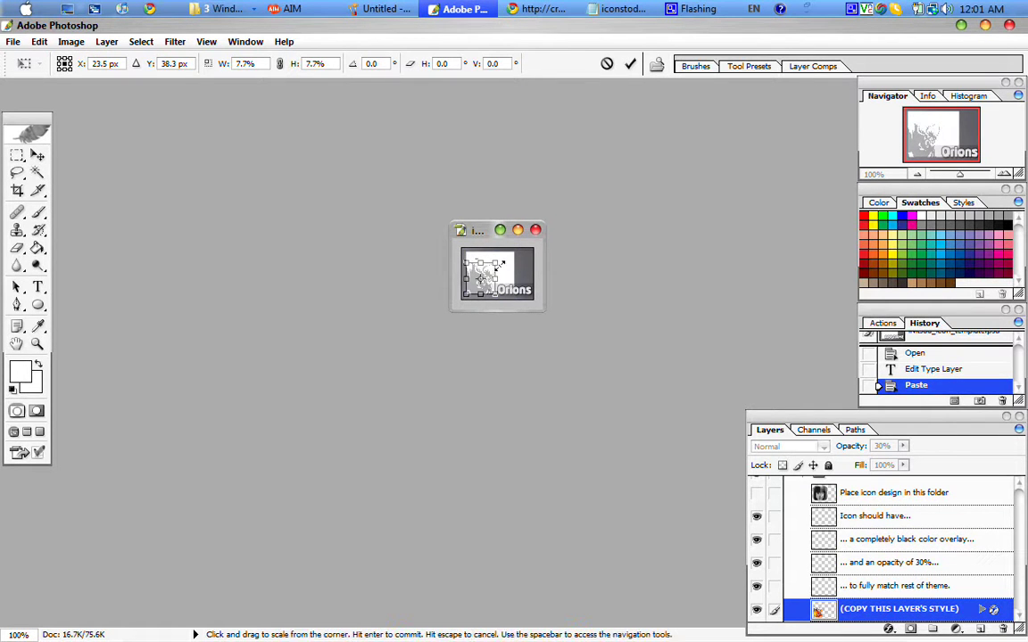
left_click_drag(496, 262, 512, 259)
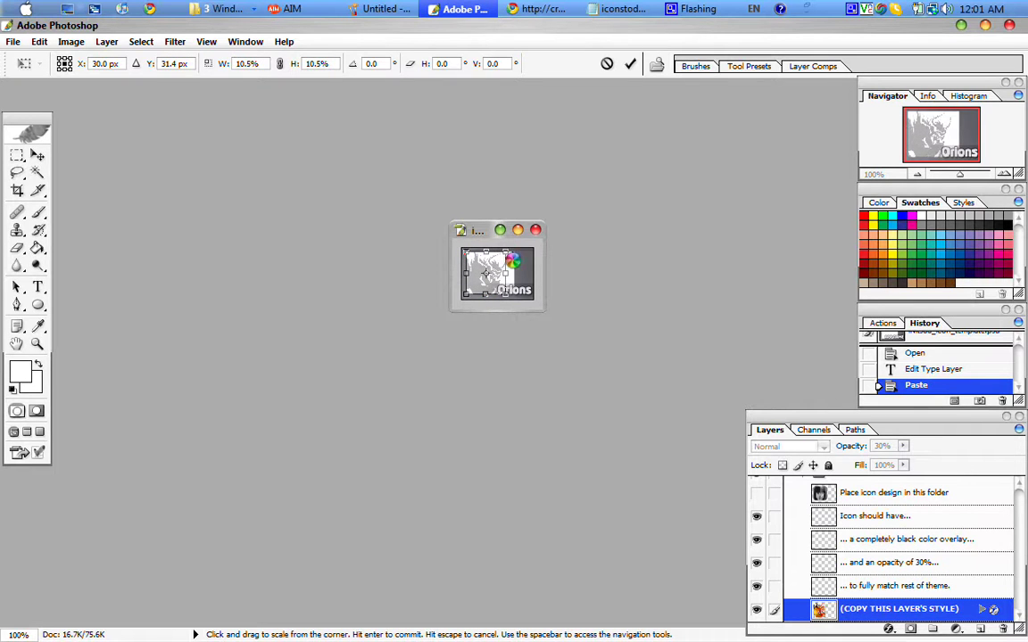
key("Return")
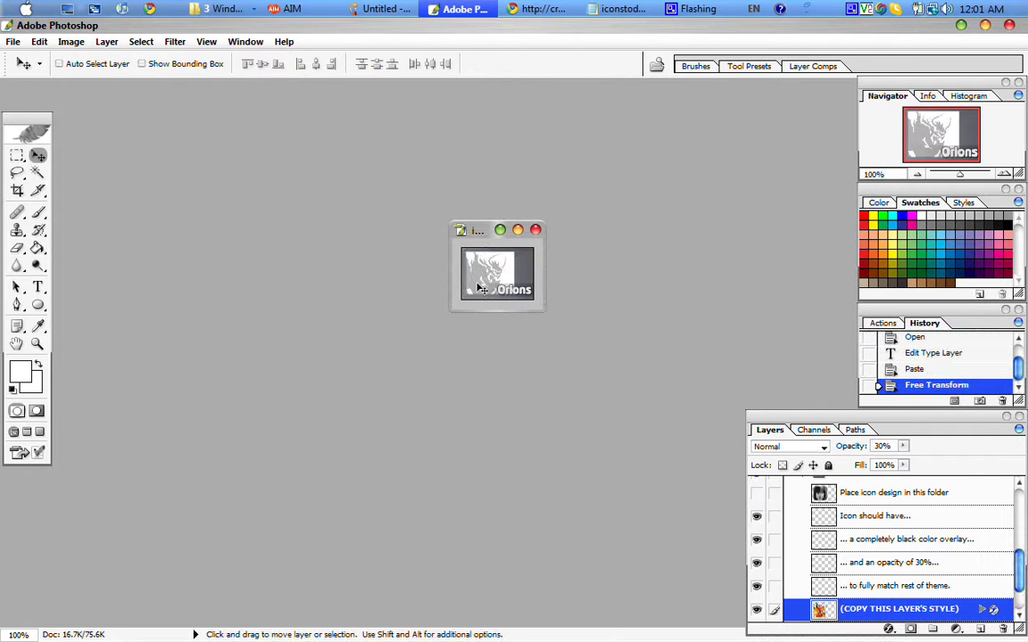
Nudge the demon into place and hide Test Background, Recommended icon design area and the placeholder layer
left_click_drag(495, 269, 519, 261)
left_click_drag(1020, 561, 1023, 581)
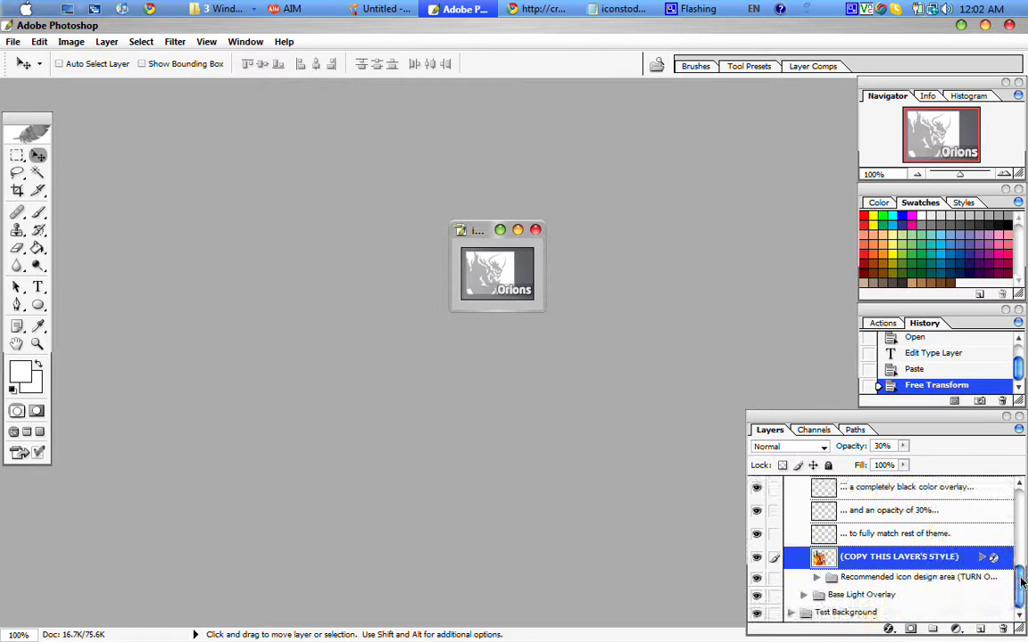
left_click(755, 614)
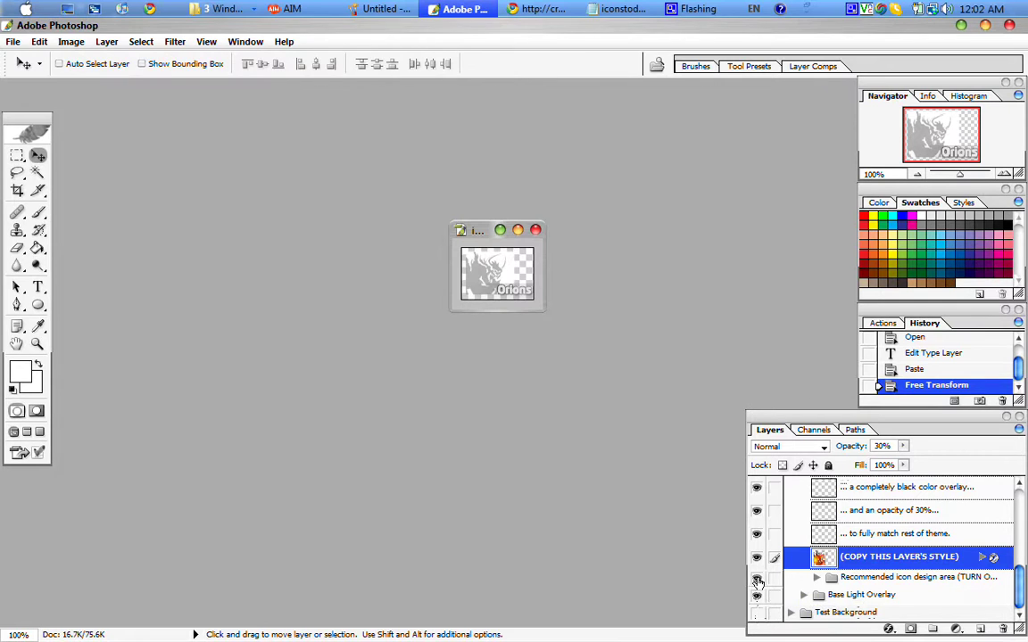
left_click(757, 578)
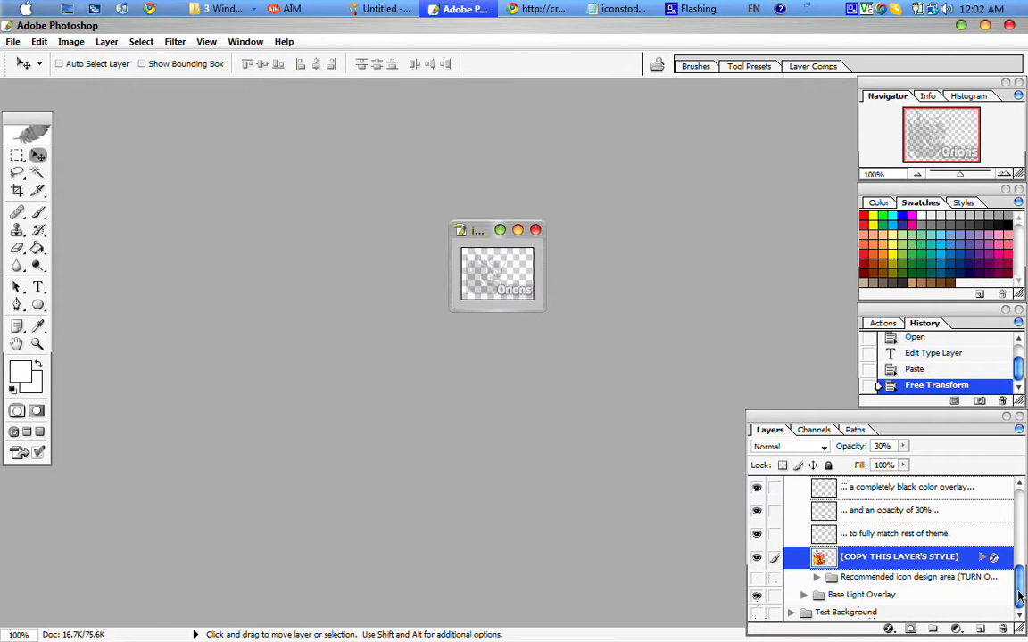
mouse_move(1021, 598)
left_mouse_down()
mouse_move(1022, 555)
mouse_move(1021, 601)
left_mouse_up()
scroll(910, 526, "up", 4)
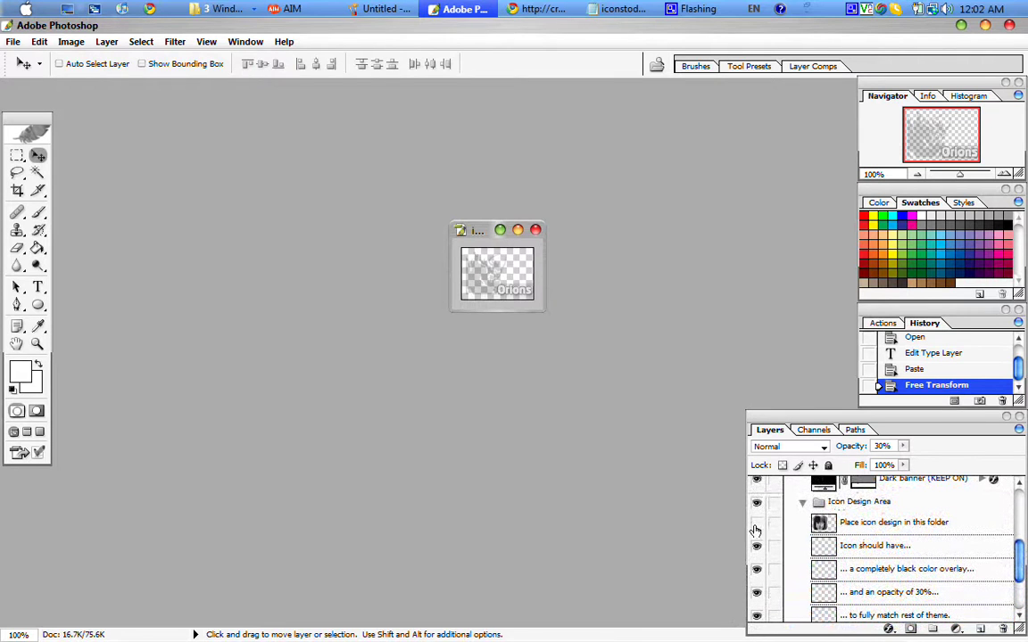
left_click(754, 524)
left_click_drag(1018, 555, 1019, 582)
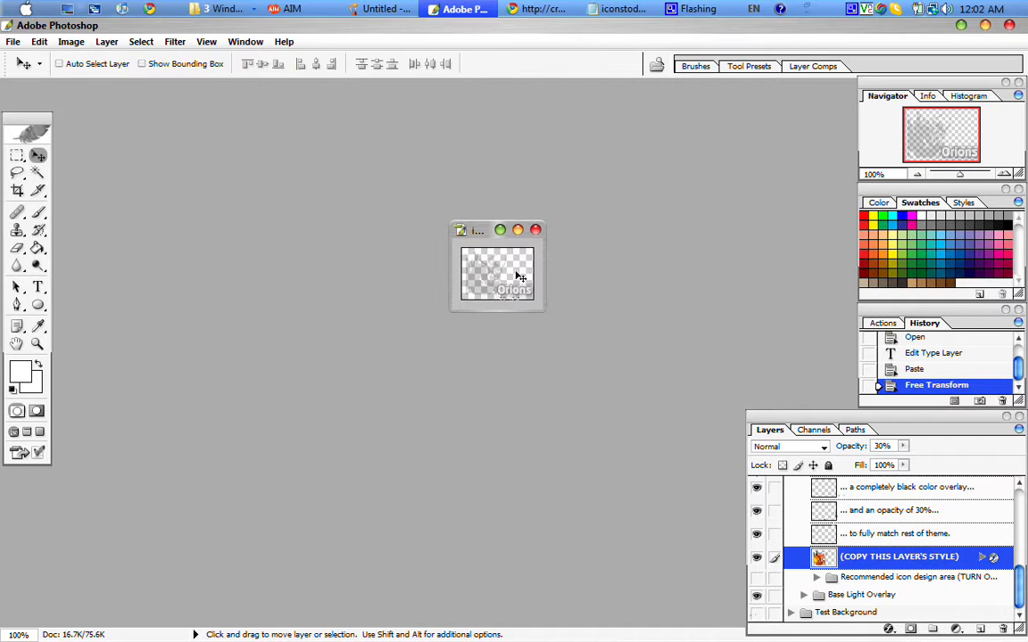
Save the icon to the Desktop as Orions.png with default PNG options
left_click(13, 41)
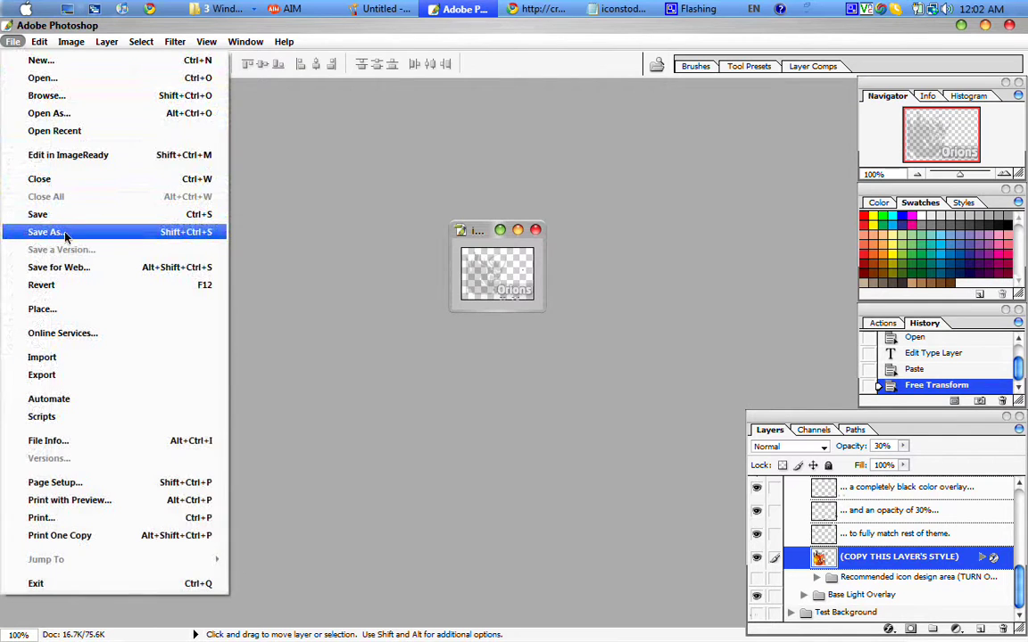
left_click(85, 234)
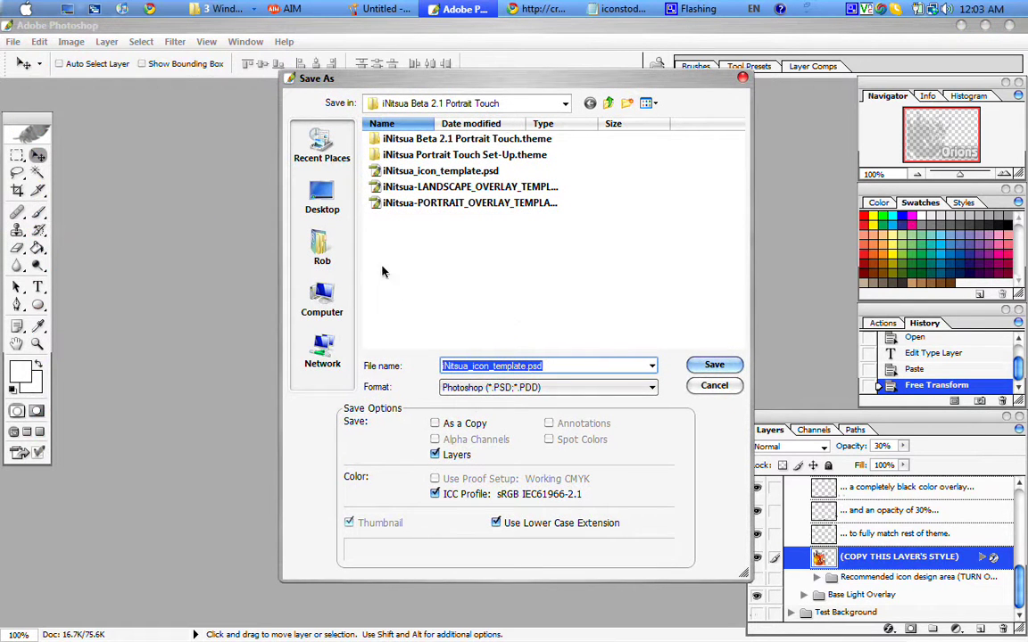
left_click(321, 196)
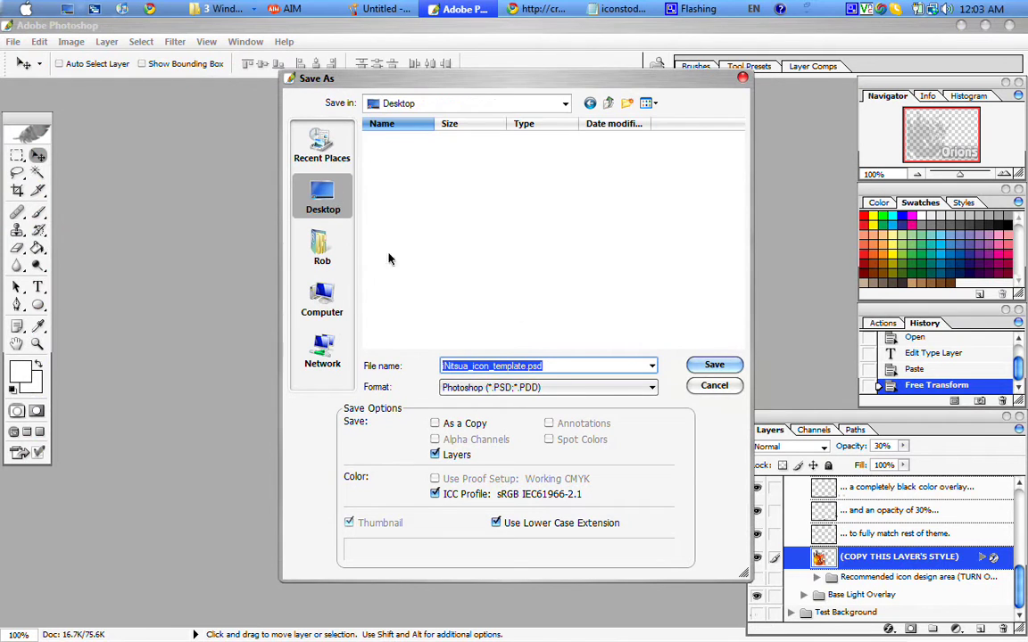
double_click(521, 365)
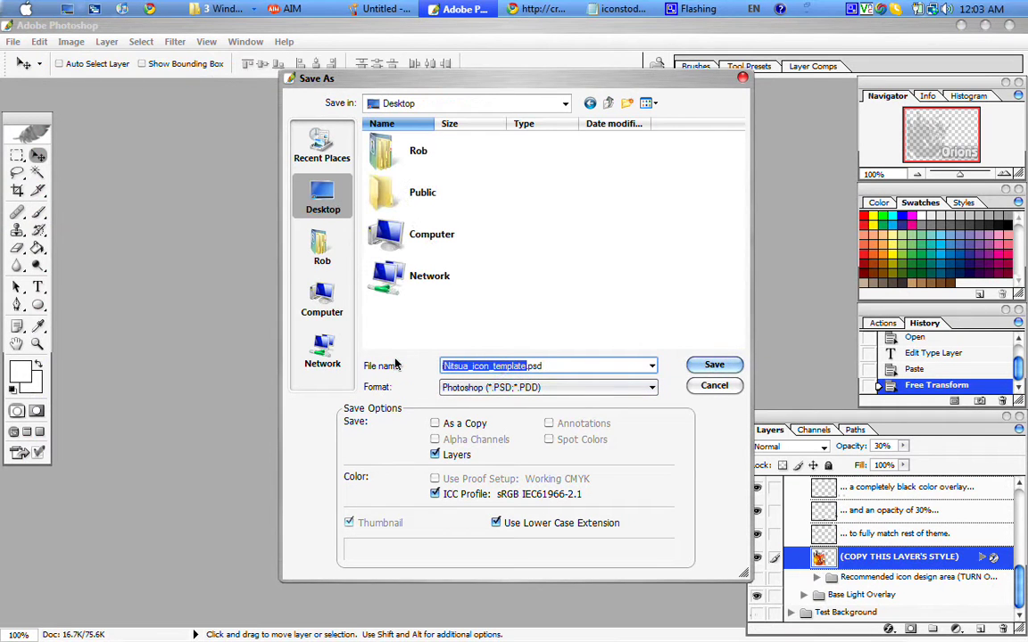
type("Orions")
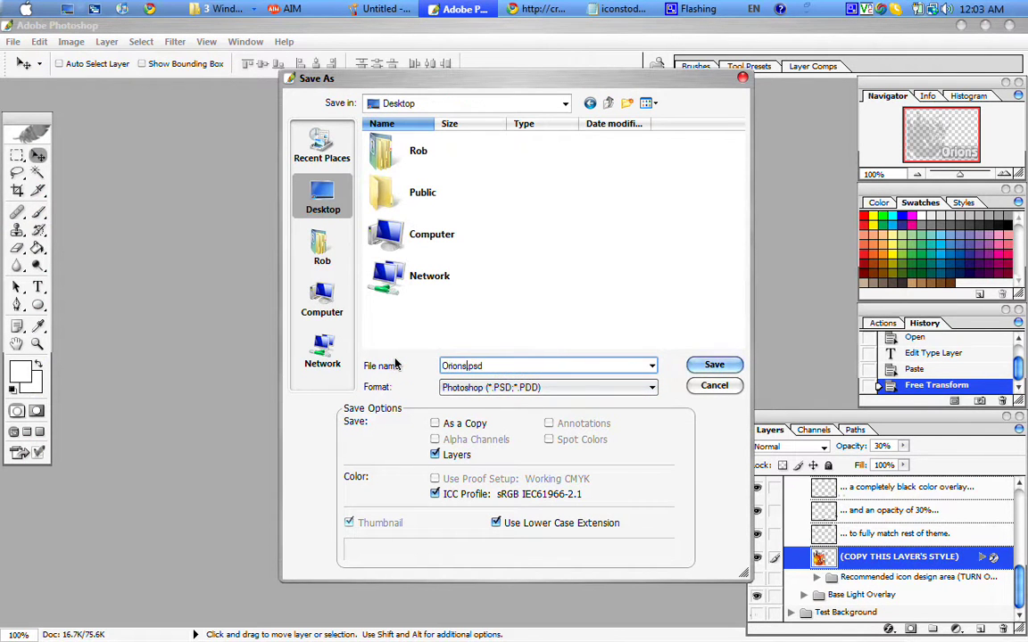
left_click(502, 389)
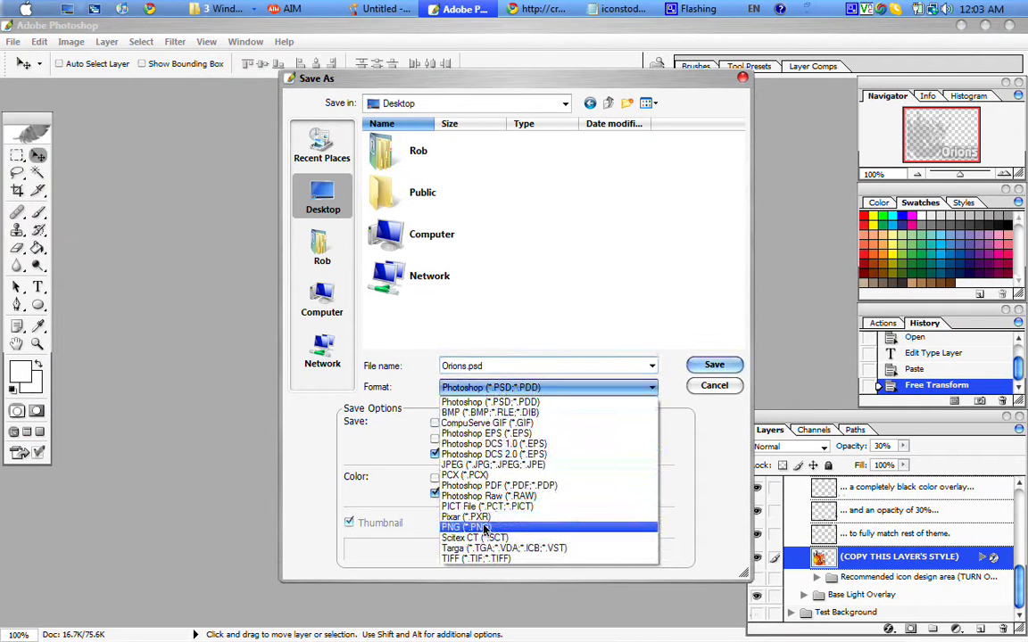
left_click(469, 528)
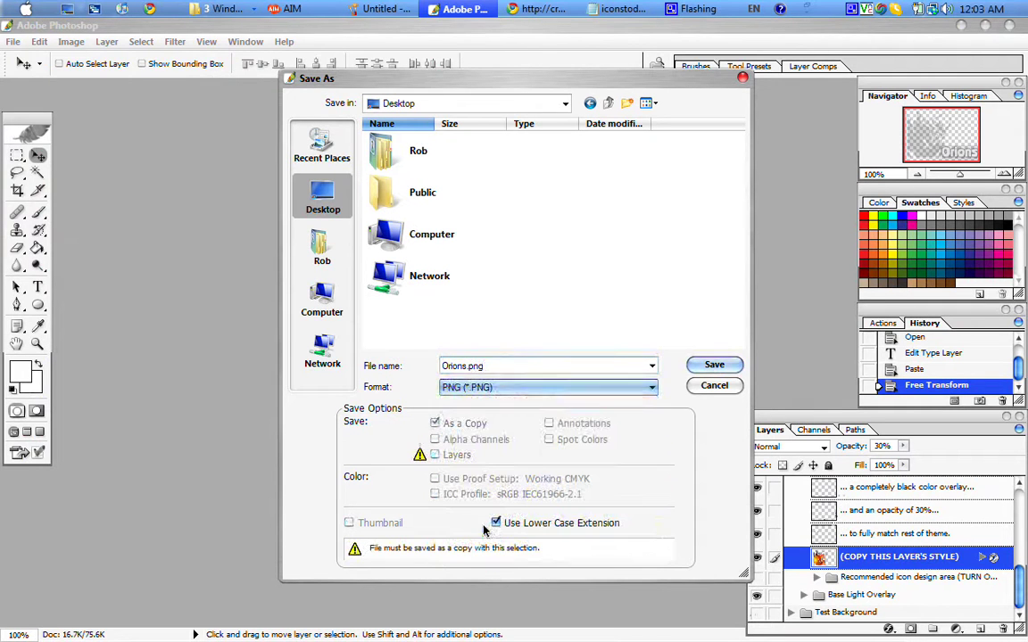
left_click(714, 365)
key("Return")
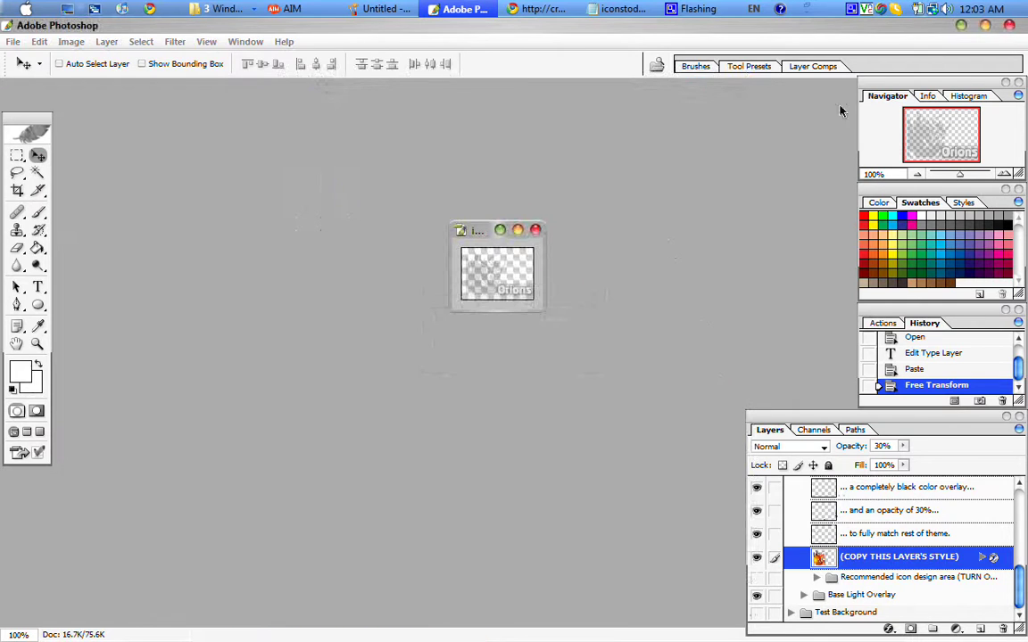
Preview the saved Orions.png icon in Picasa Photo Viewer, close it, then choose an item from the file's right-click menu
left_click(961, 25)
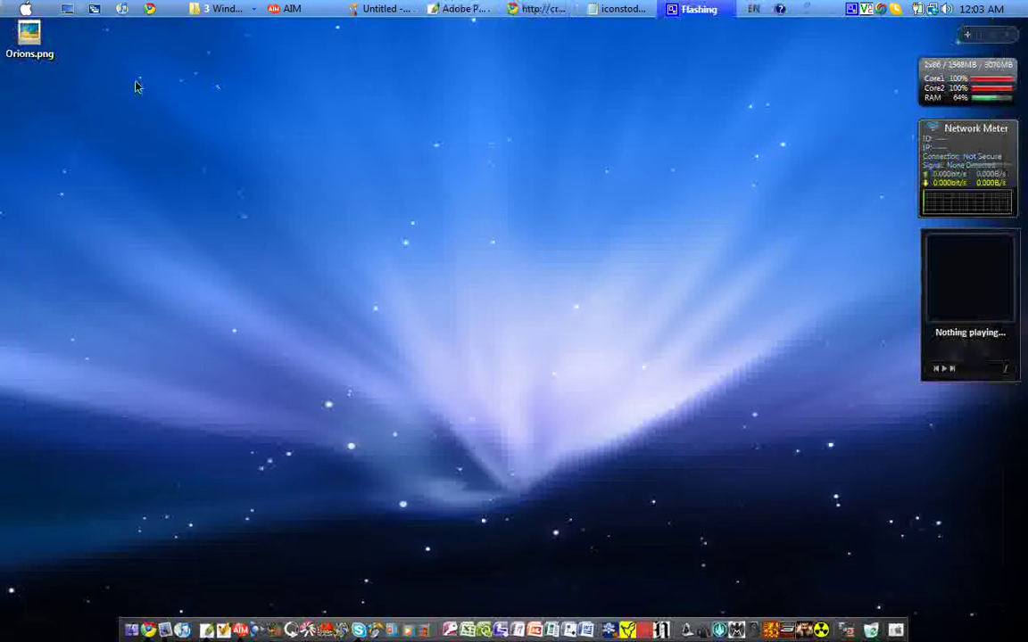
left_click(45, 49)
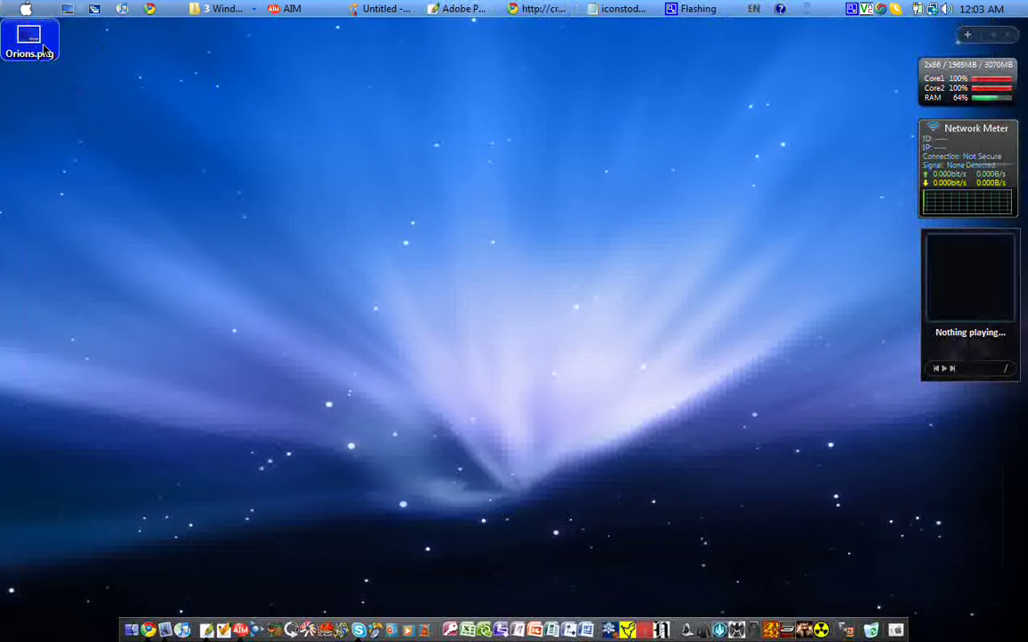
double_click(45, 49)
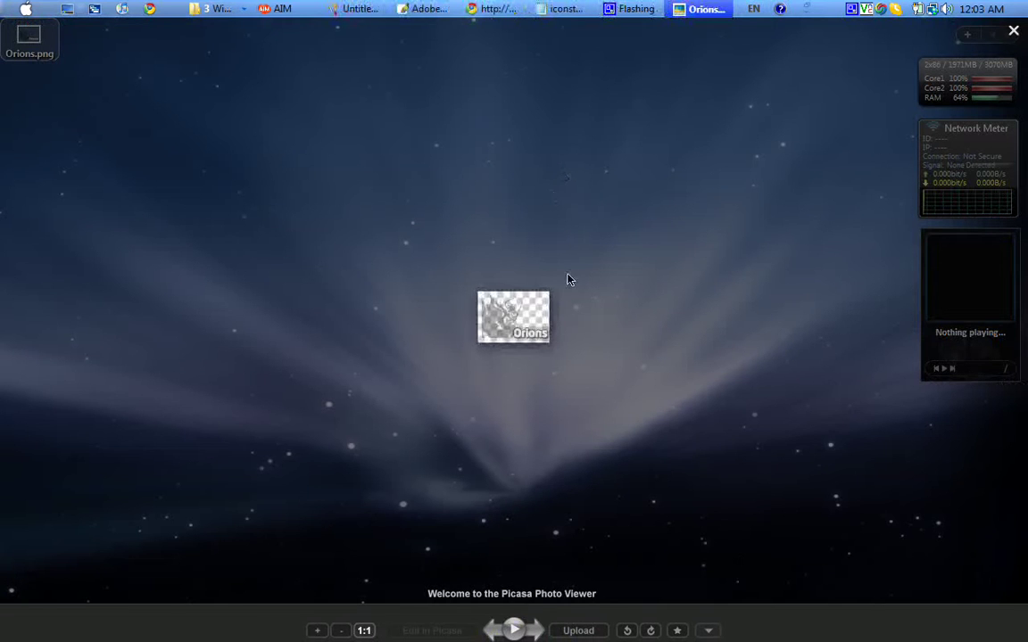
left_click(1015, 34)
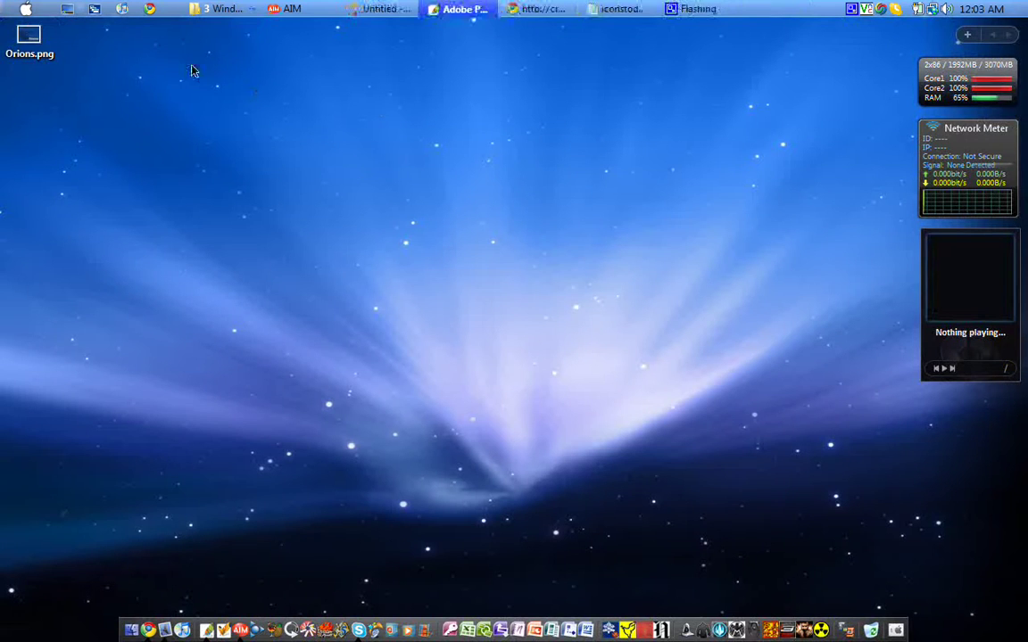
right_click(33, 45)
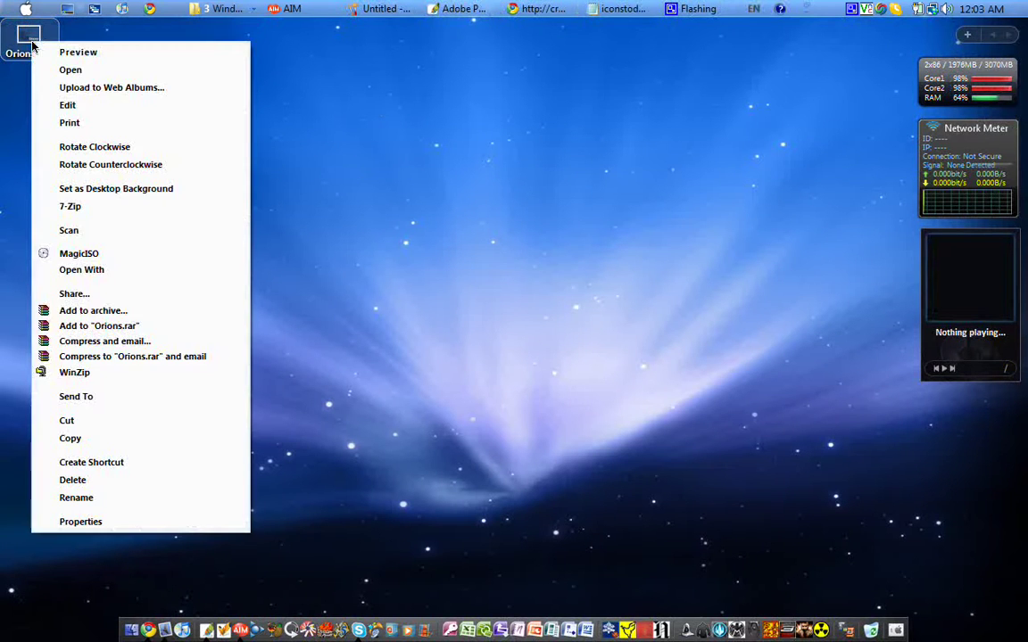
left_click(94, 147)
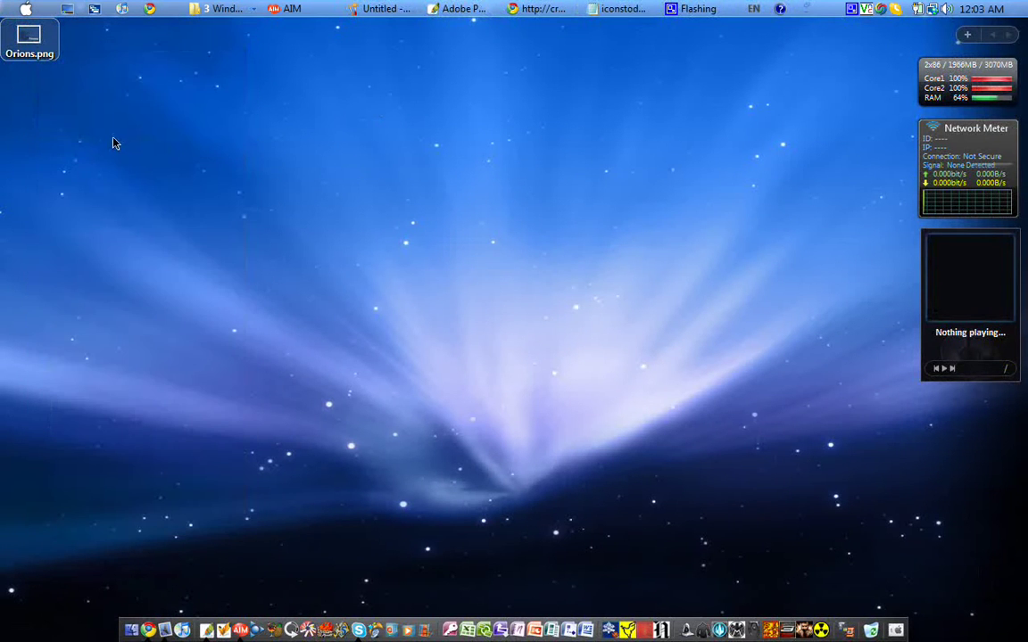